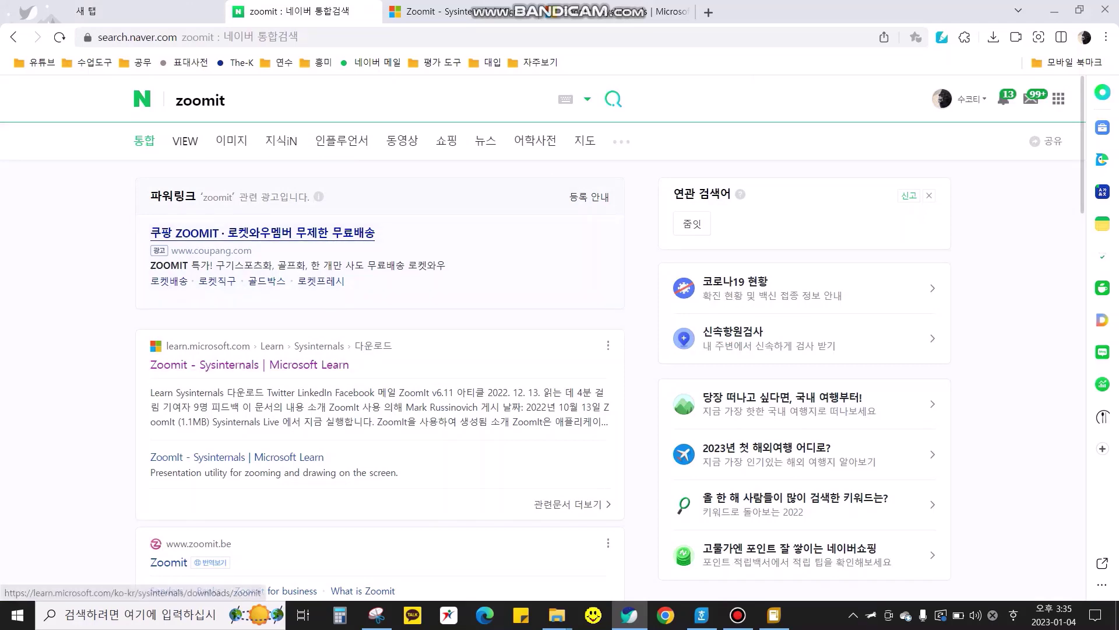
- Magnify the zoomit search results and frame the Microsoft Learn Sysinternals result with a red rectangle
key("ctrl+1")
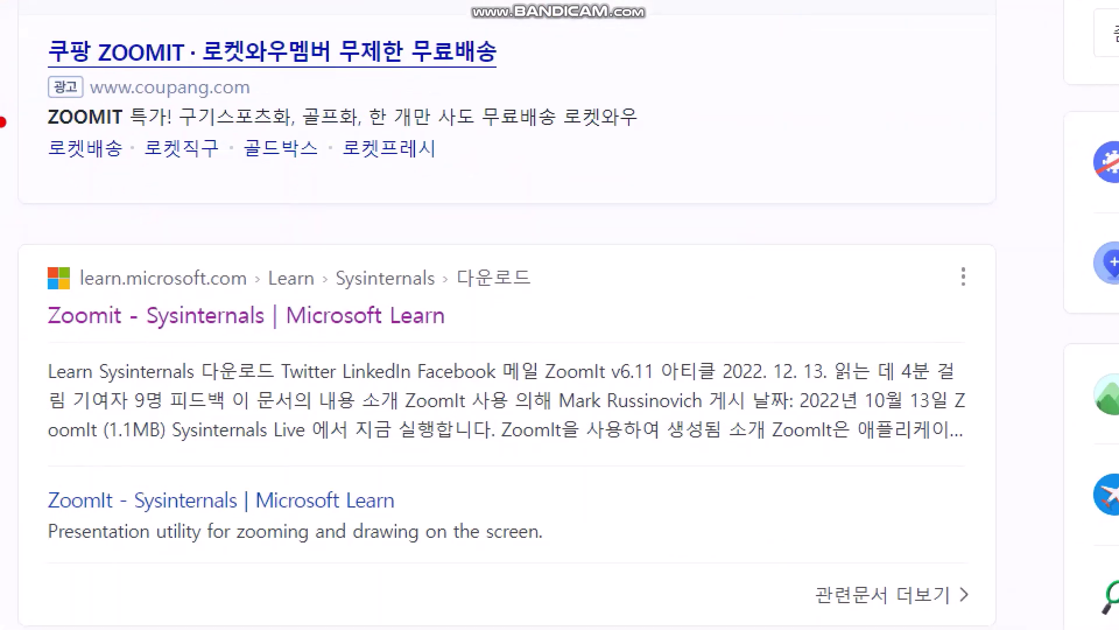
mouse_move(17, 240)
left_mouse_down()
mouse_move(525, 366)
mouse_move(1044, 516)
mouse_move(992, 516)
left_mouse_up()
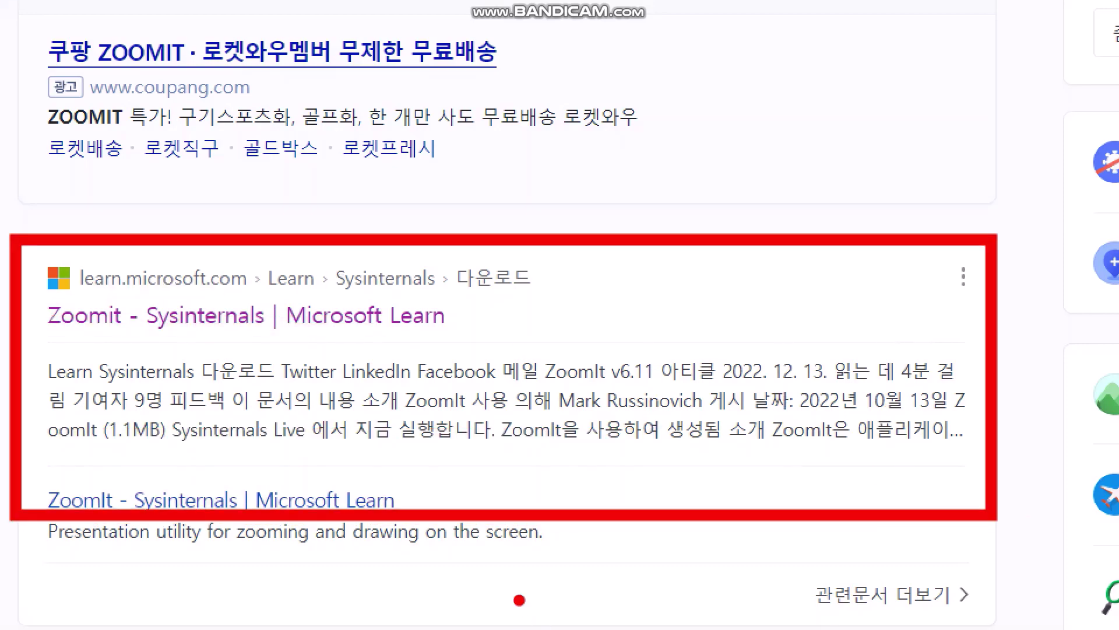
key("Escape")
- On the ZoomIt v6.11 page, magnify the download link, circle it in red and draw an arrow pointing to it
key("ctrl+Tab")
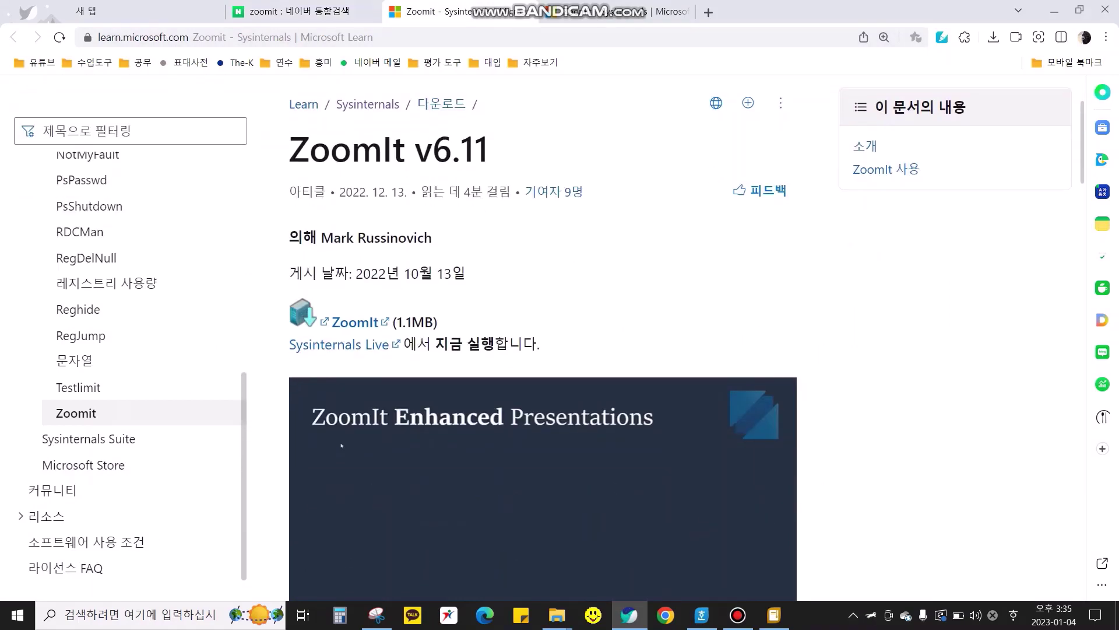
key("ctrl+1")
left_click(453, 430)
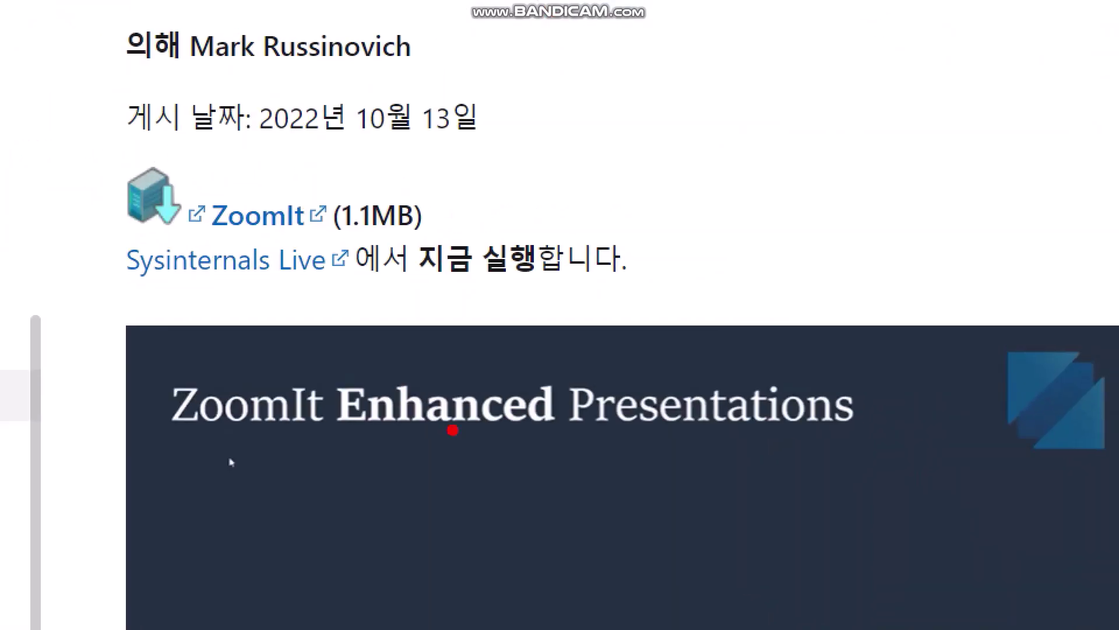
mouse_move(277, 356)
left_mouse_down()
mouse_move(132, 94)
mouse_move(136, 366)
left_mouse_up()
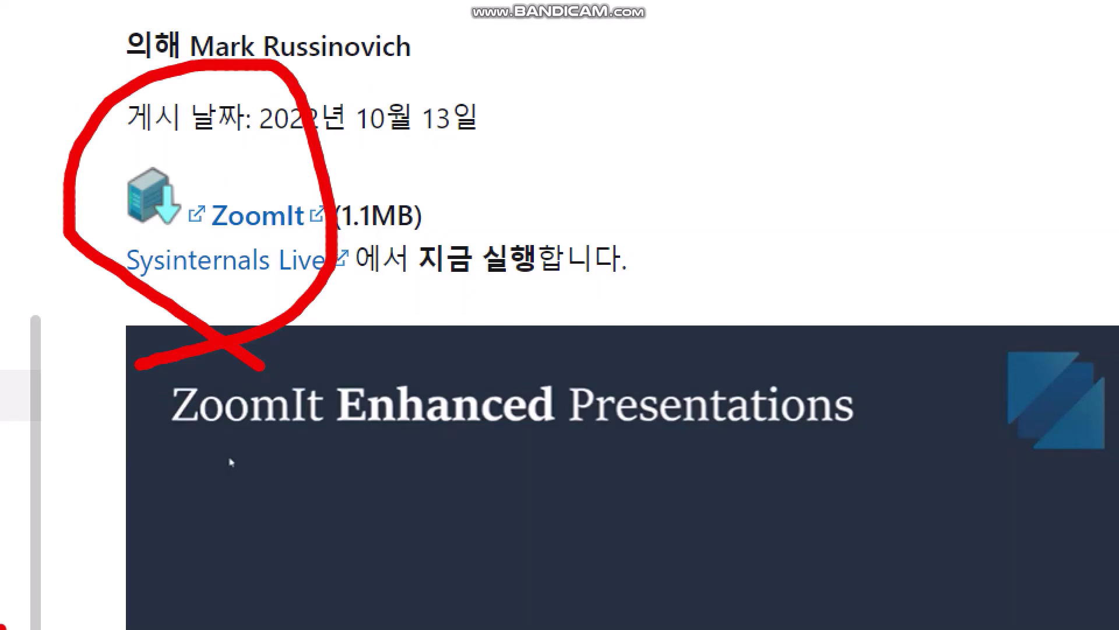
mouse_move(338, 187)
left_mouse_down()
mouse_move(521, 186)
mouse_move(270, 187)
left_mouse_up()
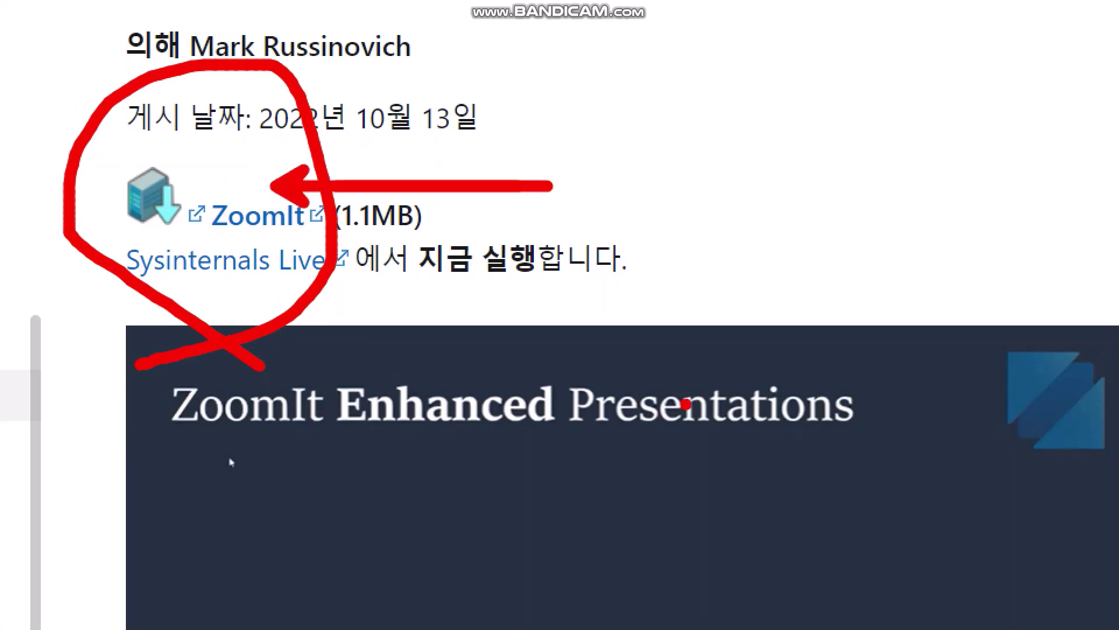
key("Escape")
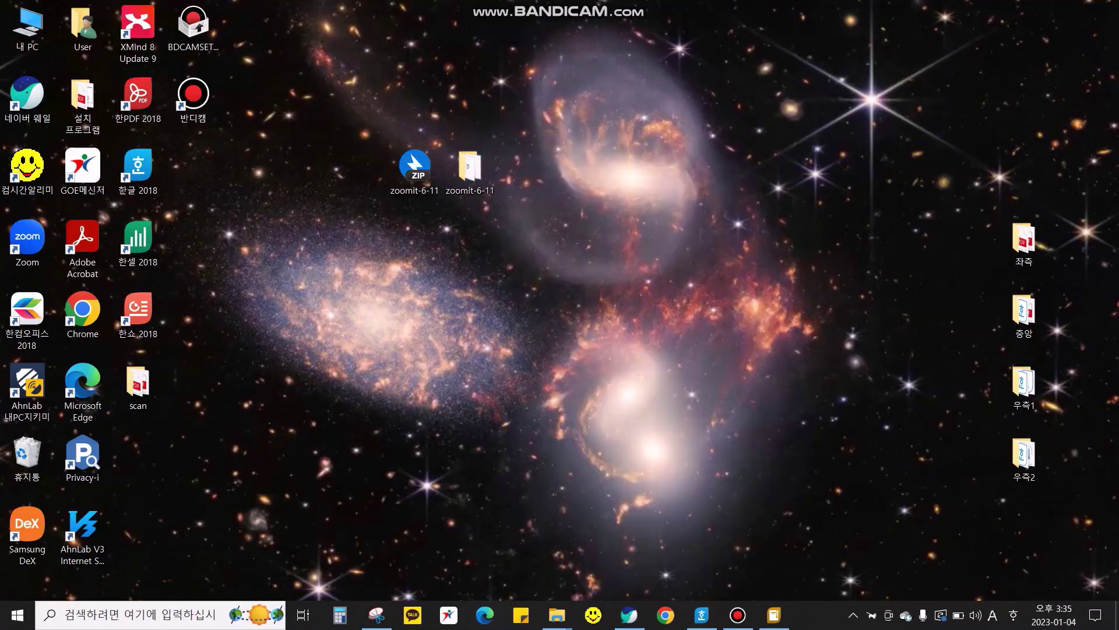
- Open the extracted zoomit-6-11 folder on the desktop and launch the ZoomIt application
left_click(415, 169)
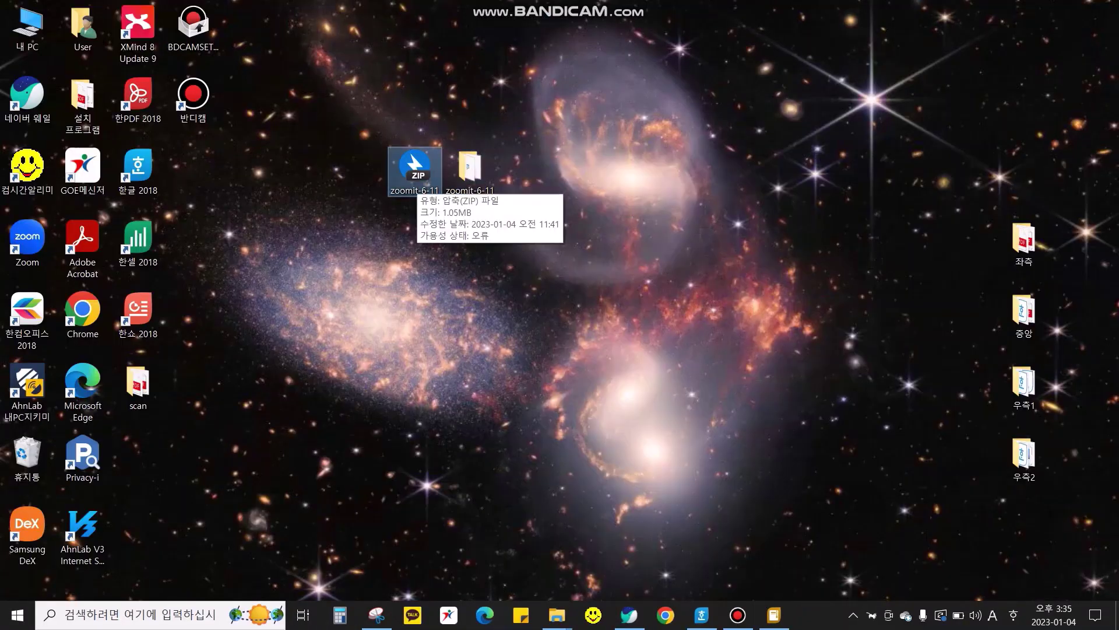
double_click(469, 168)
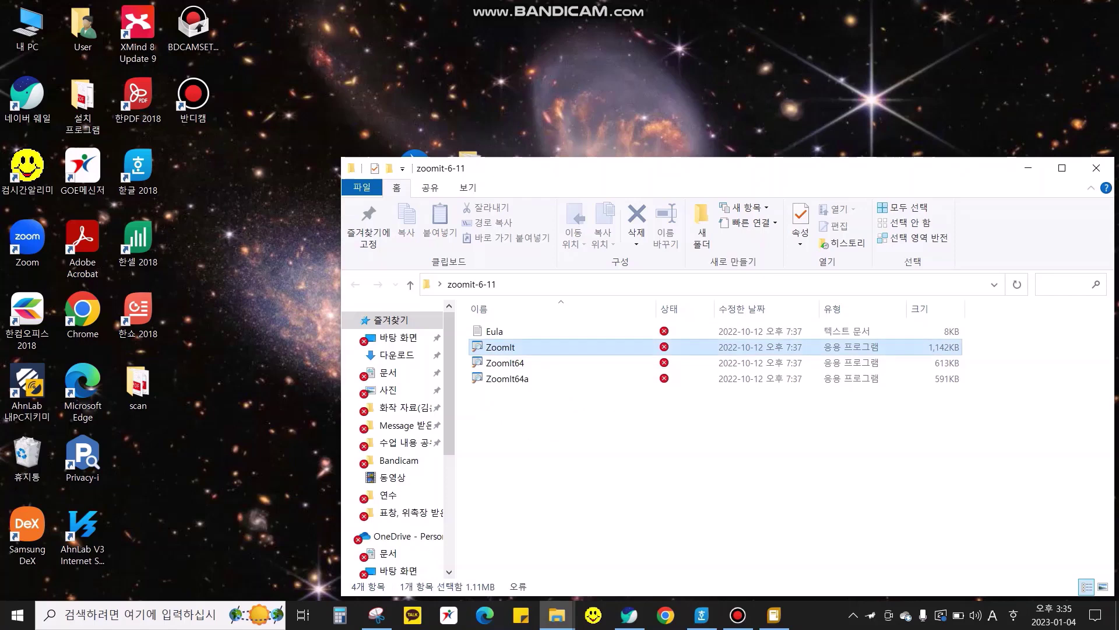
left_click(500, 347)
left_click(583, 431)
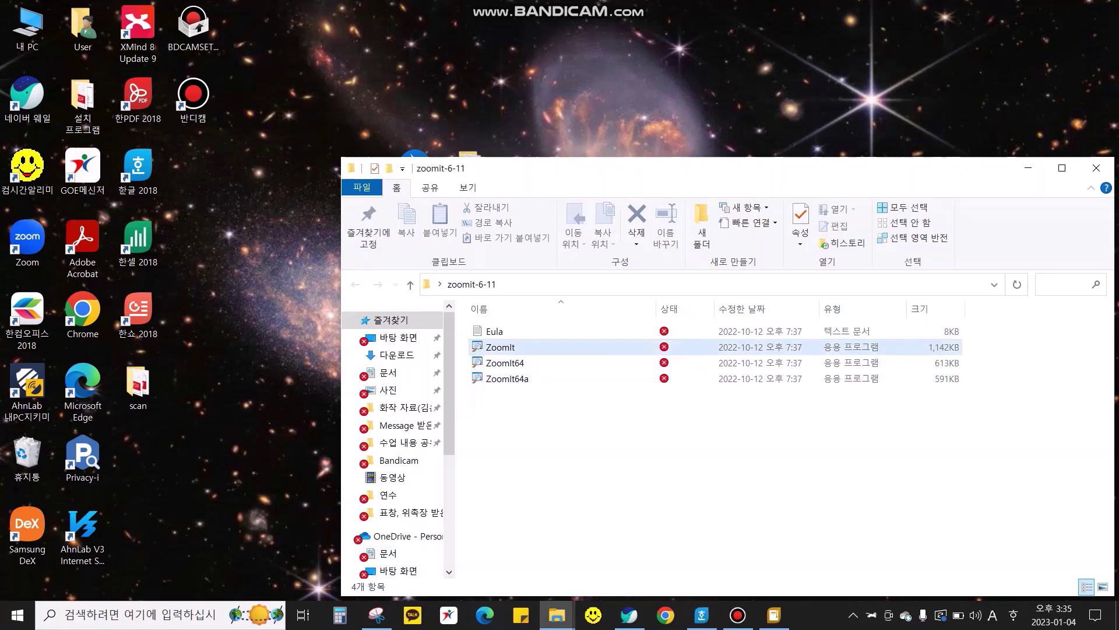
left_click(500, 347)
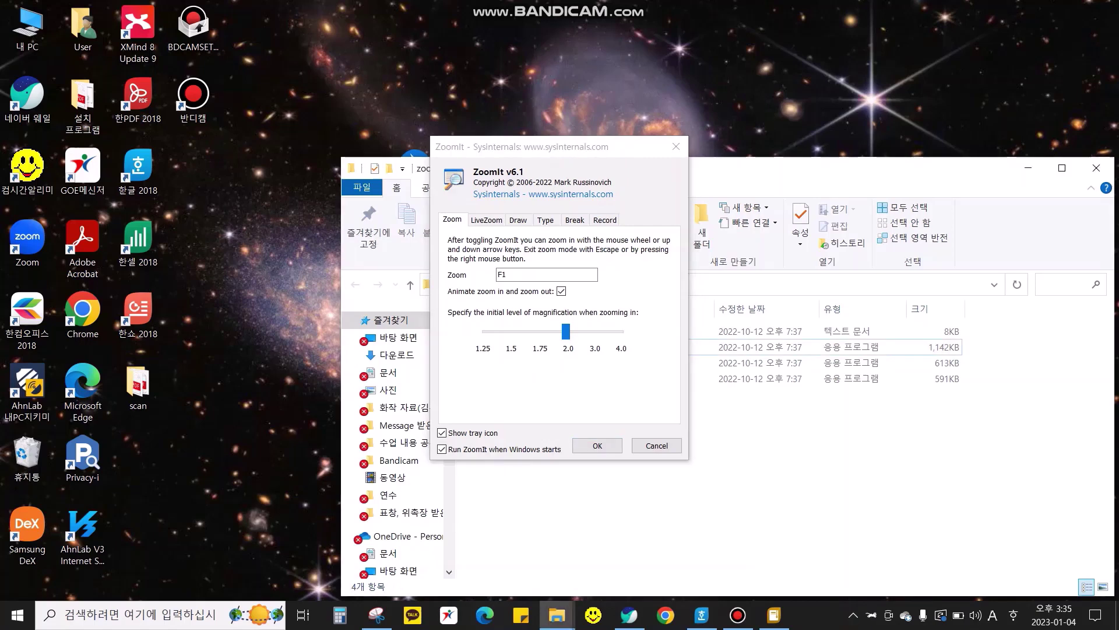
- Review ZoomIt's LiveZoom, Draw, Type, Break, Record and Zoom settings, and accept them
key("ctrl+Tab")
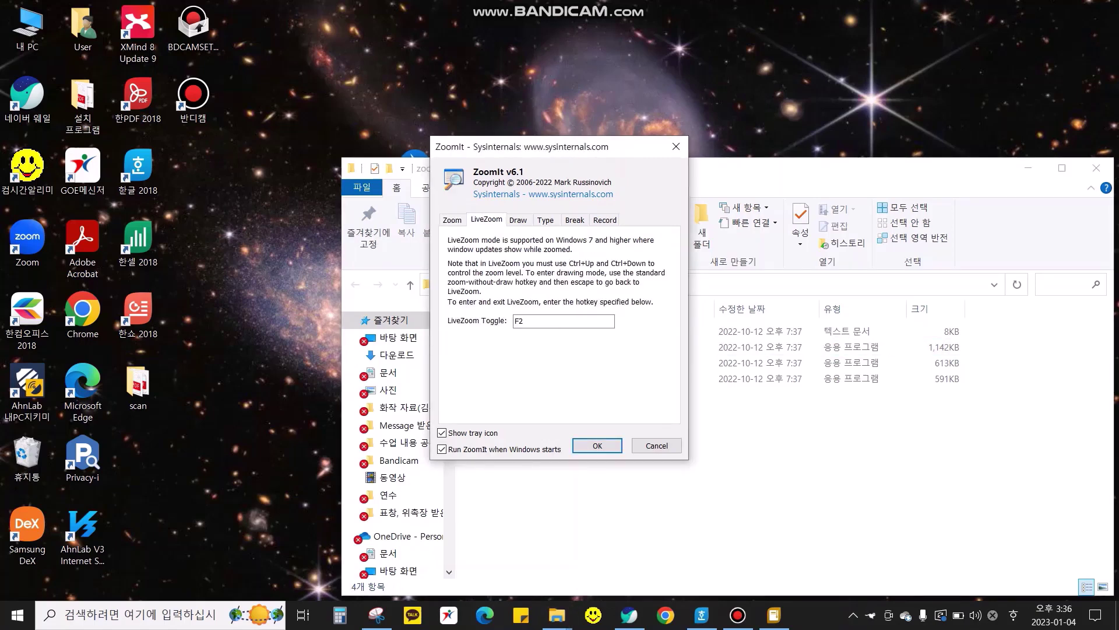
key("ctrl+Tab")
key("ctrl+Tab")
key("ctrl+Tab")
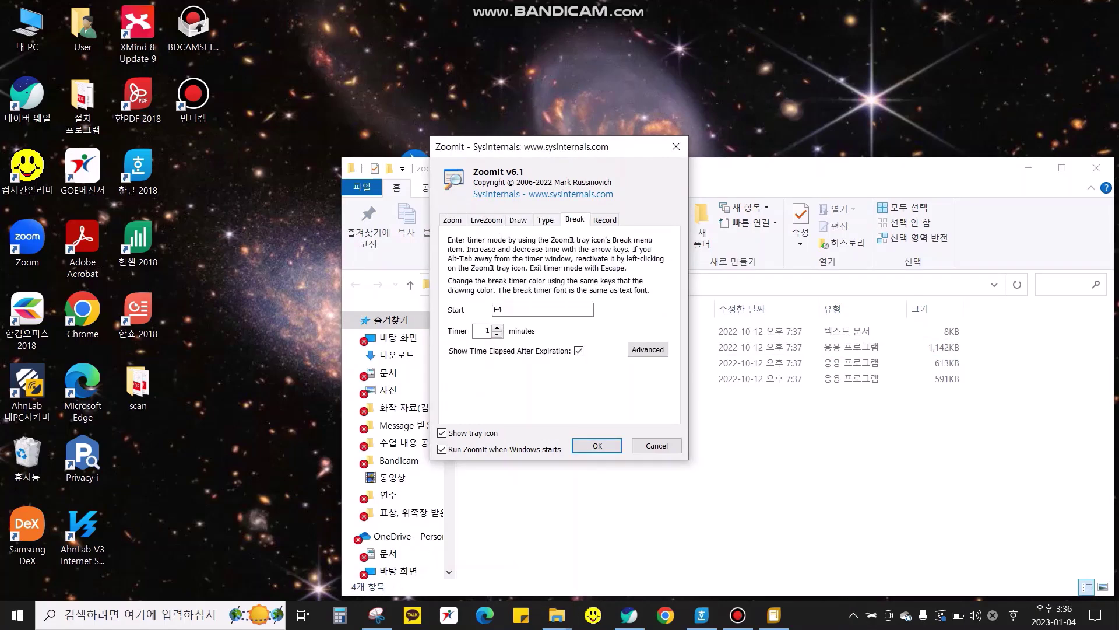
key("ctrl+Tab")
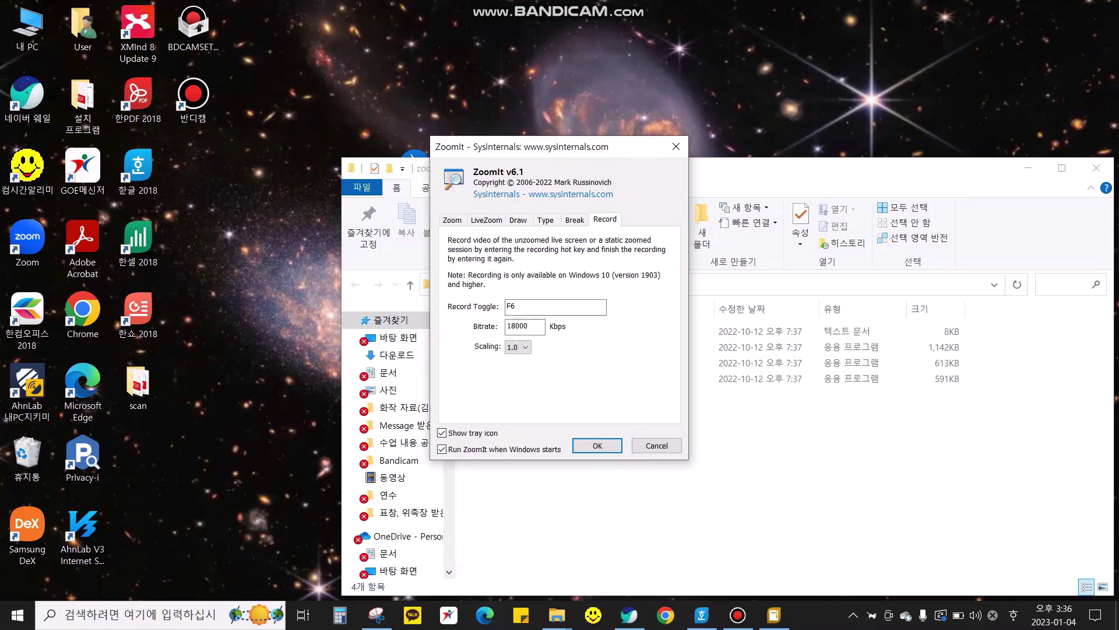
key("ctrl+Tab")
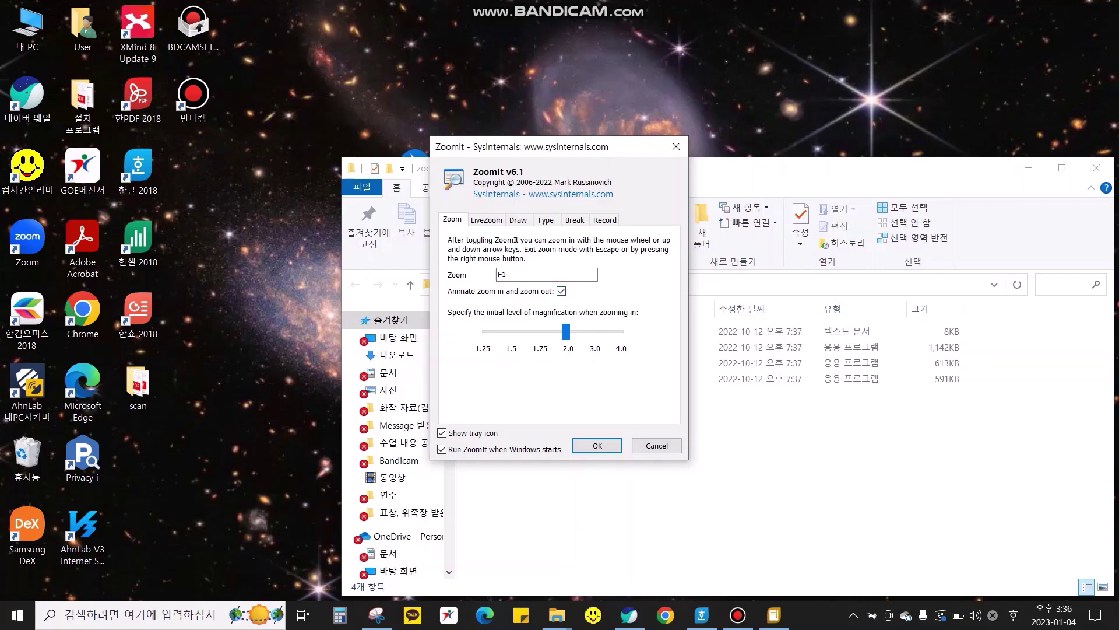
key("Return")
- Magnify the desktop with ZoomIt, vary the zoom level in and out, and return to the normal view
key("F1")
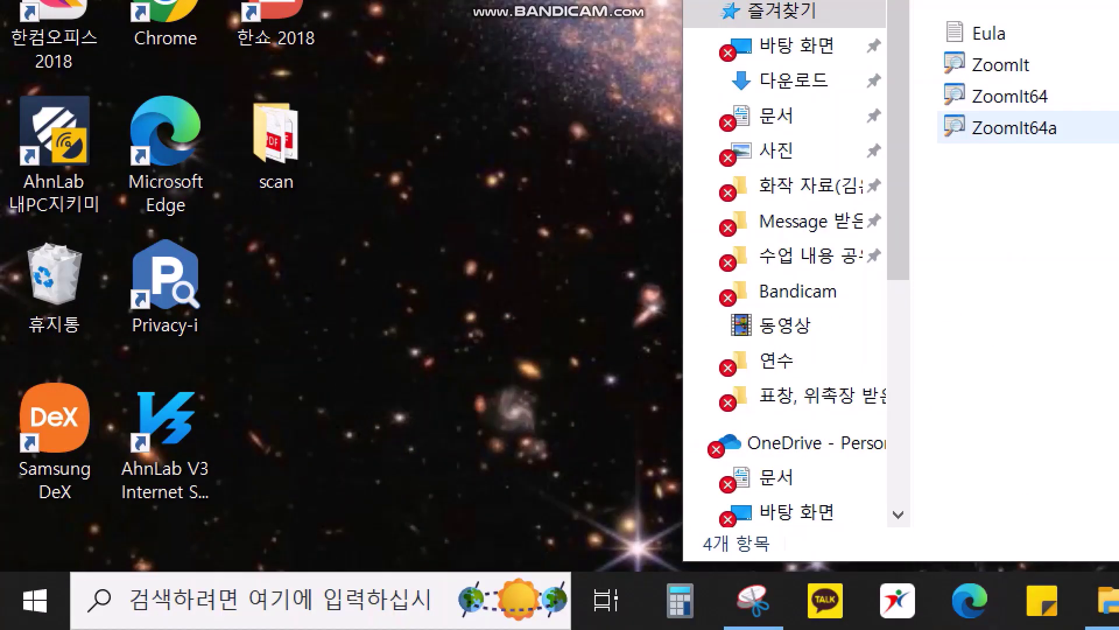
scroll(560, 315, "down", 2)
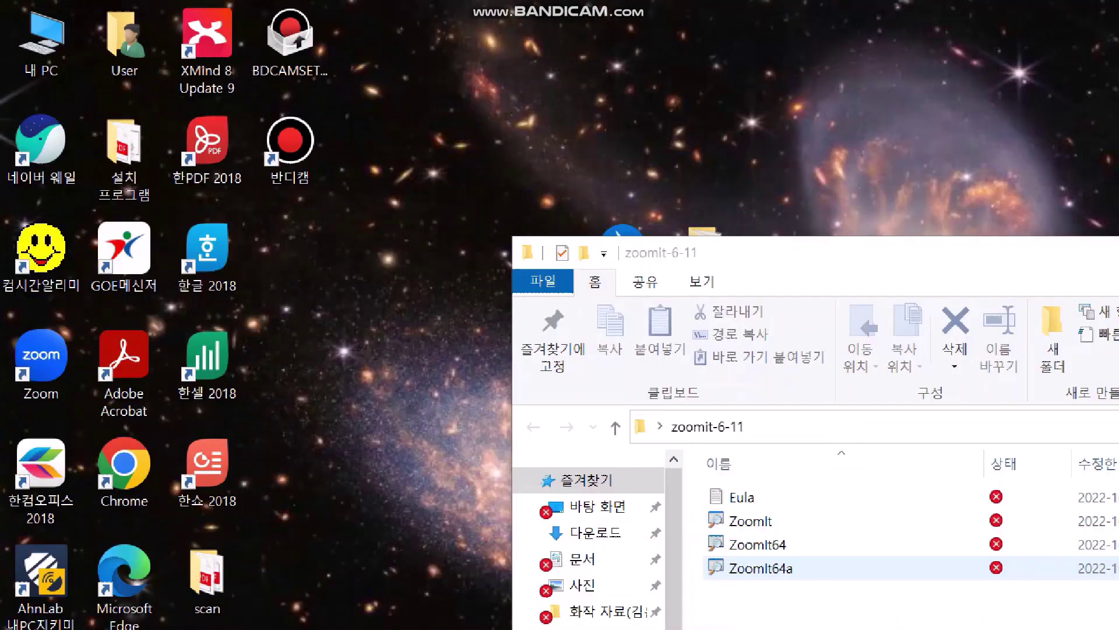
scroll(560, 315, "up", 4)
scroll(559, 315, "up", 2)
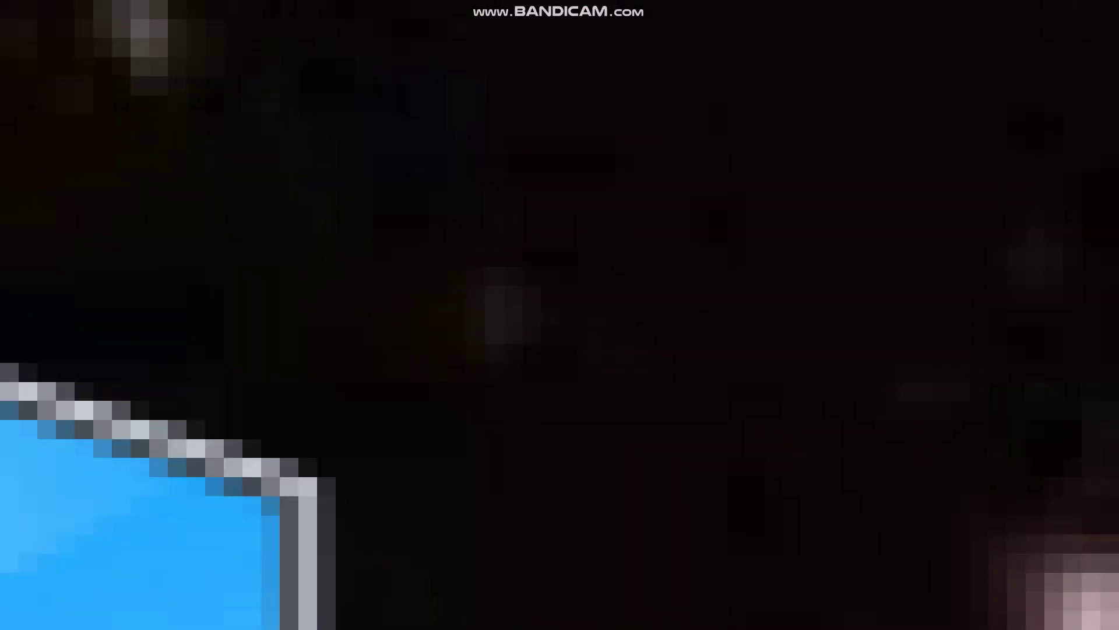
scroll(560, 315, "down", 5)
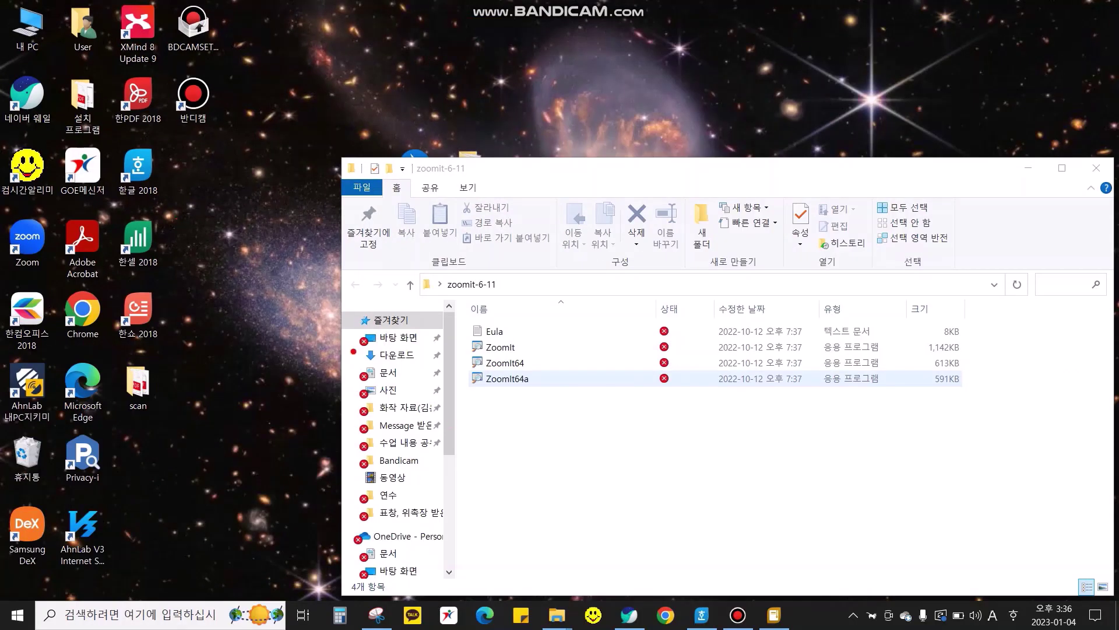
- Reopen the ZoomIt options, set the zoom hotkey to F1 with an initial magnification of 2.0, and apply
double_click(500, 348)
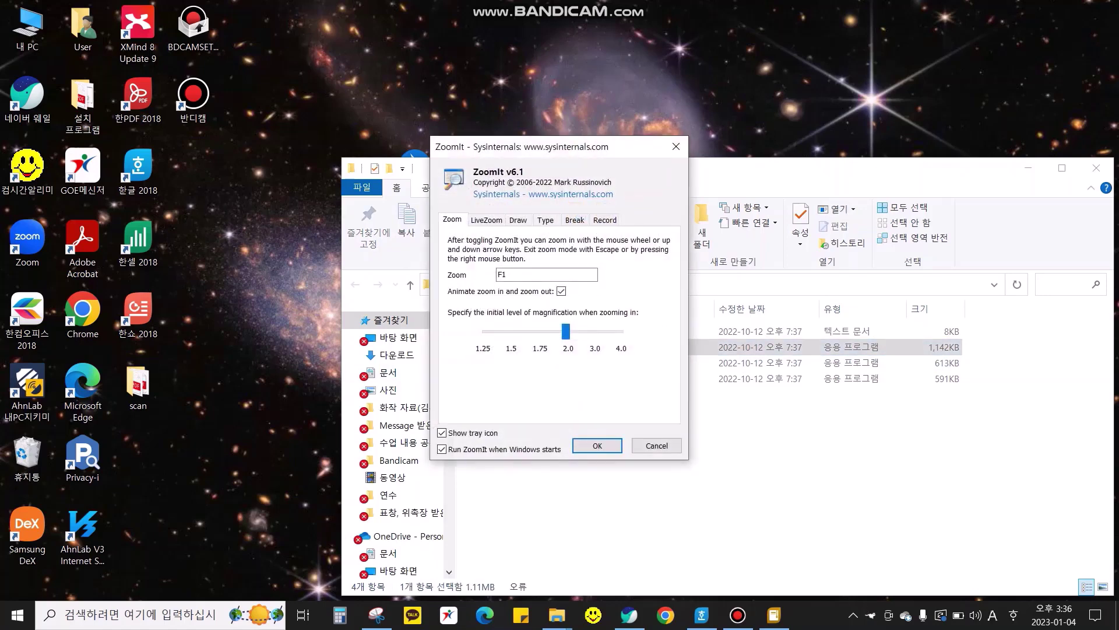
key("ctrl+1")
key("F1")
key("ctrl+4")
key("F1")
mouse_move(566, 331)
left_mouse_down()
mouse_move(486, 331)
mouse_move(619, 332)
mouse_move(486, 331)
mouse_move(619, 331)
mouse_move(486, 331)
mouse_move(566, 331)
left_mouse_up()
left_click(596, 445)
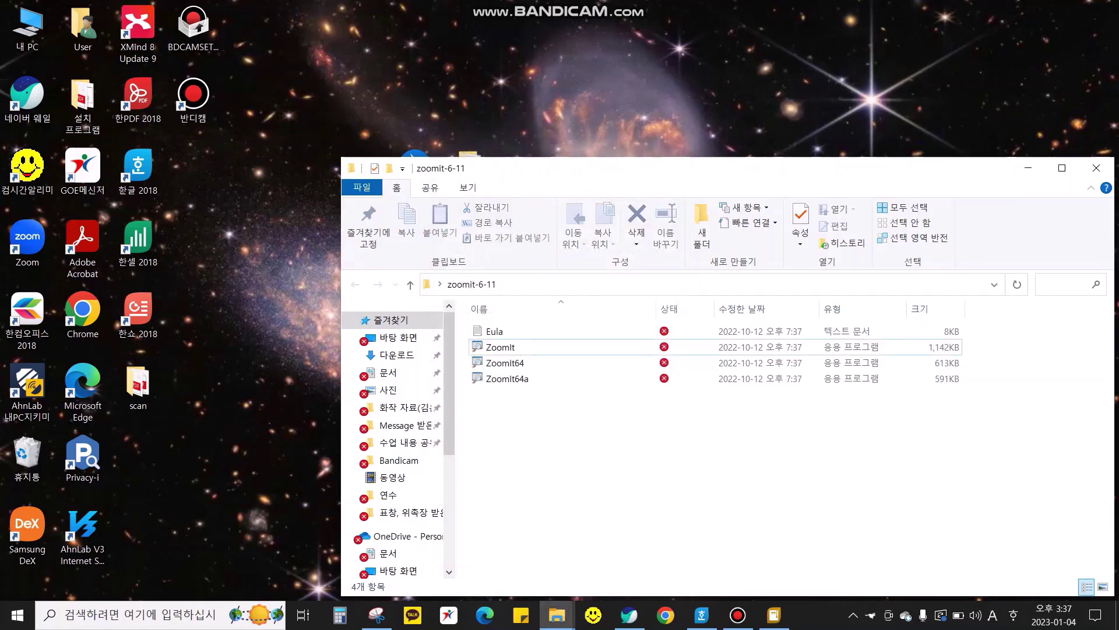
- Magnify the zoomit-6-11 file list and draw a red wavy line, a straight line and a left-pointing arrow below the files
key("ctrl+1")
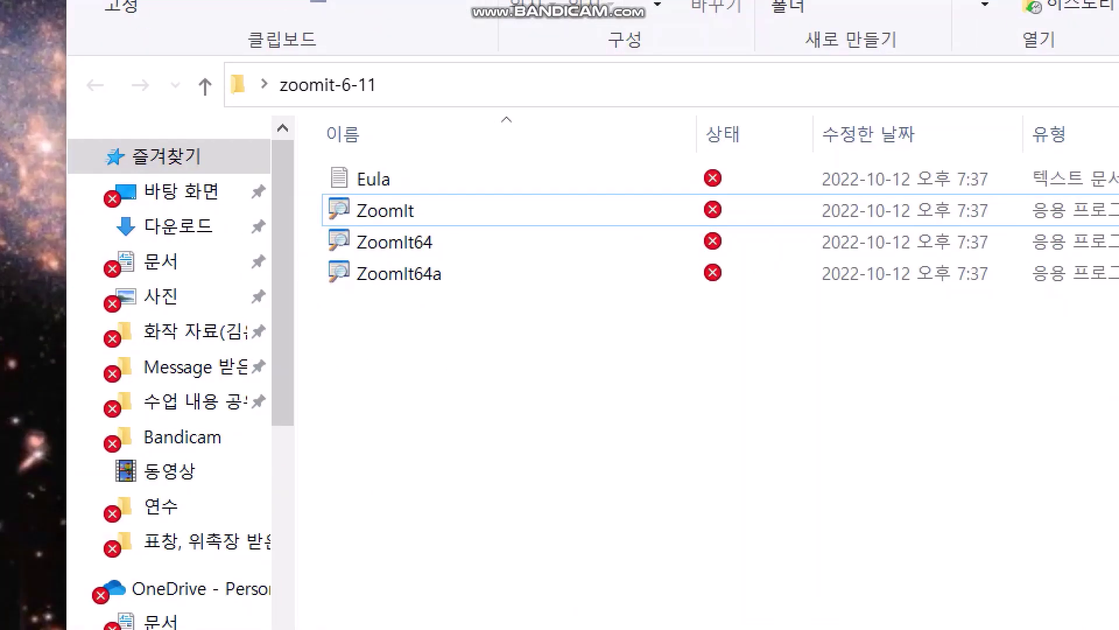
scroll(583, 368, "up", 1)
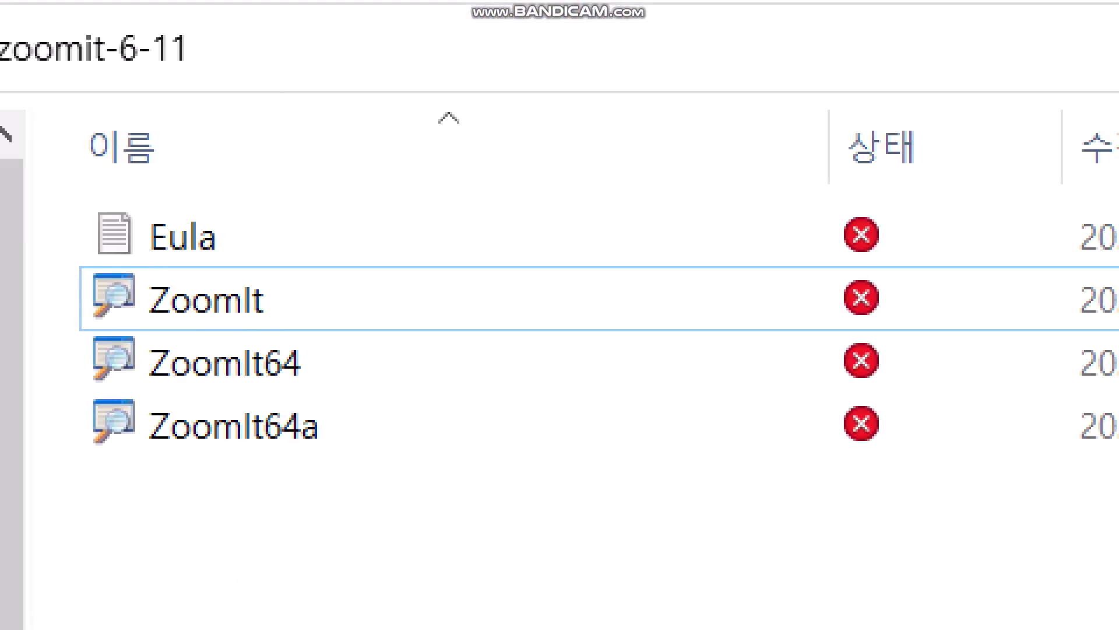
left_click(598, 363)
scroll(472, 293, "down", 3)
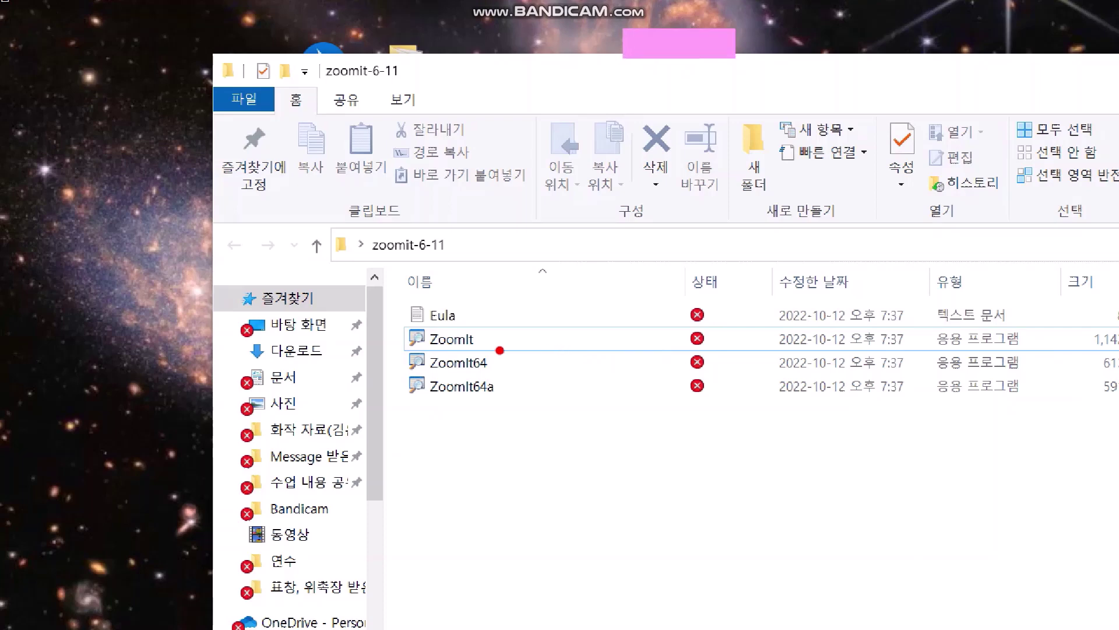
mouse_move(497, 456)
left_mouse_down()
mouse_move(545, 474)
mouse_move(700, 471)
mouse_move(737, 443)
left_mouse_up()
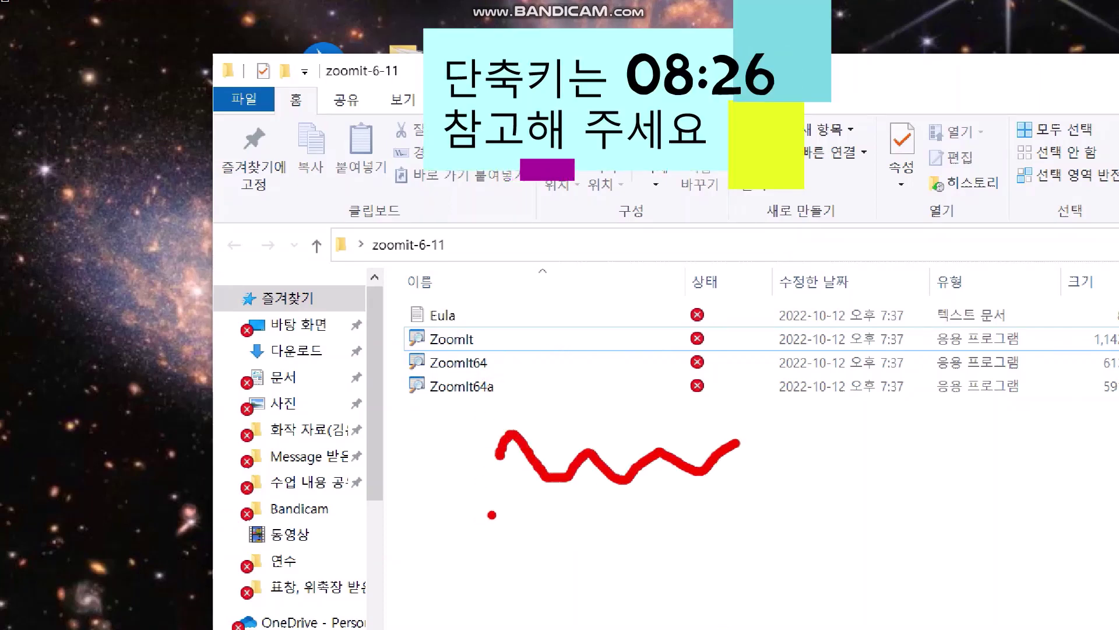
left_click_drag(490, 514, 740, 513)
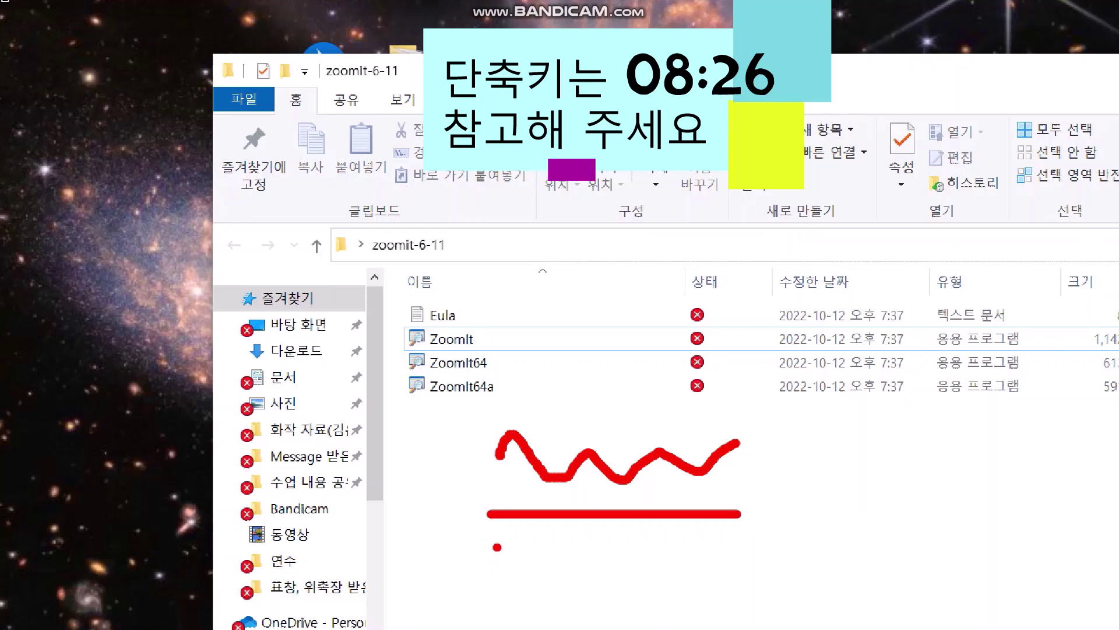
left_click_drag(499, 549, 722, 550)
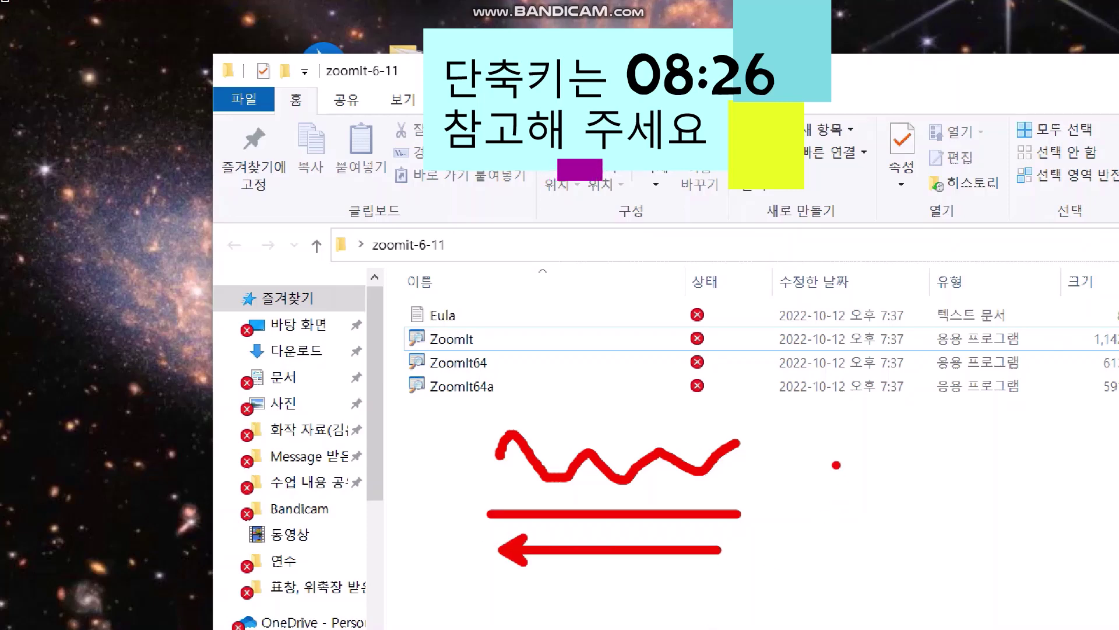
- Draw a red rectangle and a circle beside the lines, and a freehand loop around Eula's status icon
left_click_drag(832, 461, 910, 518)
left_click_drag(946, 473, 1016, 531)
mouse_move(557, 316)
left_mouse_down()
mouse_move(704, 332)
mouse_move(592, 316)
left_mouse_up()
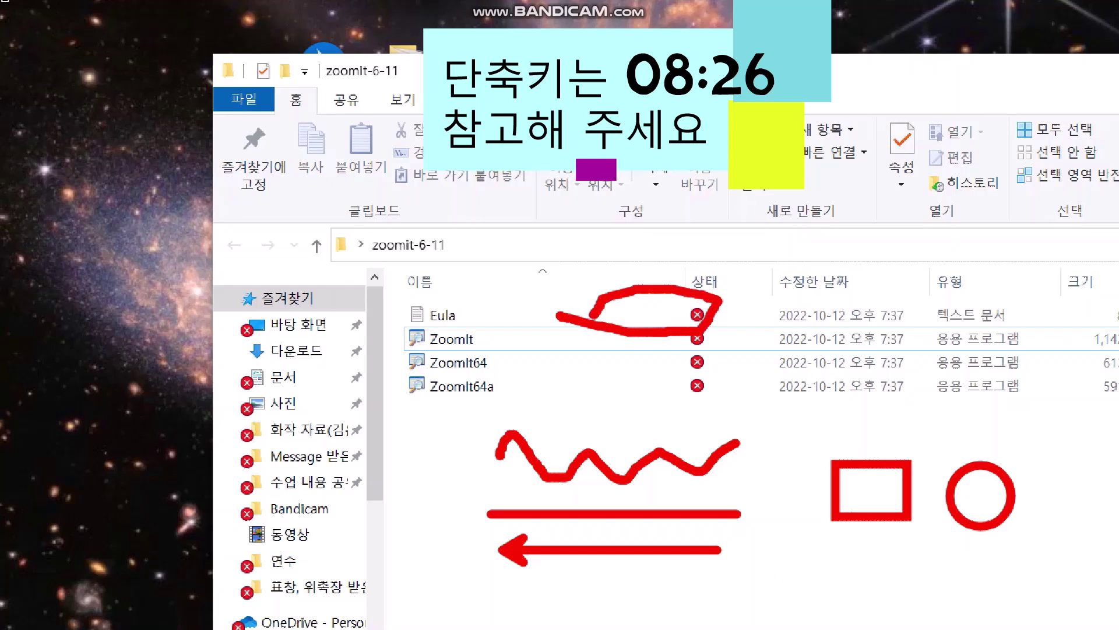
- Write the text "타이핑." in red over the wavy line and exit the magnified view
type("t")
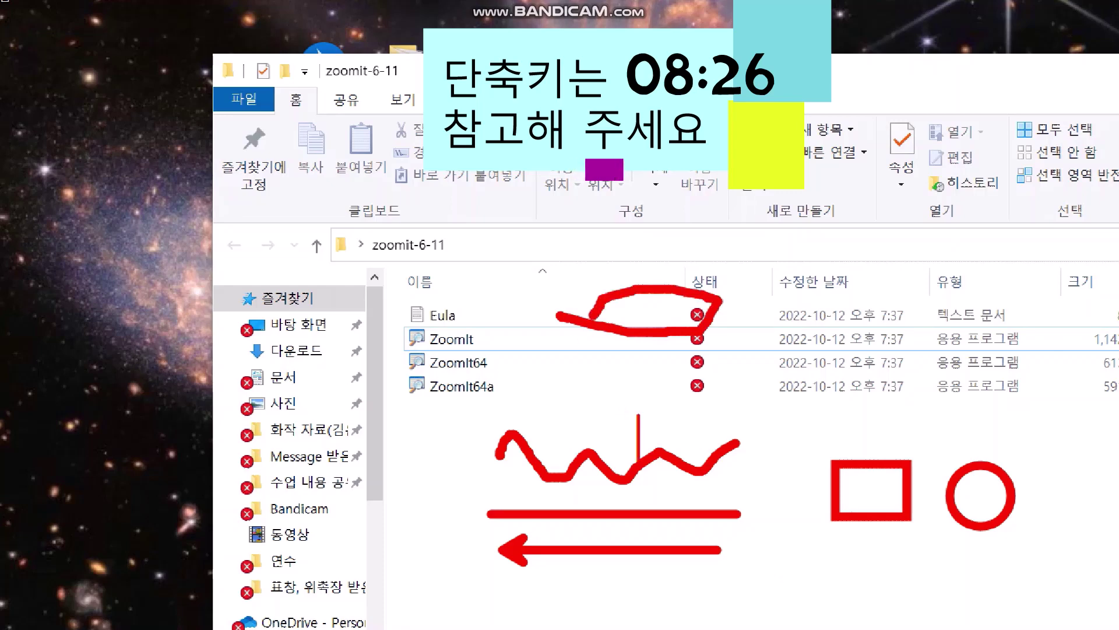
type("xkdh")
key("BackSpace")
key("BackSpace")
key("BackSpace")
key("BackSpace")
type("타이핑.")
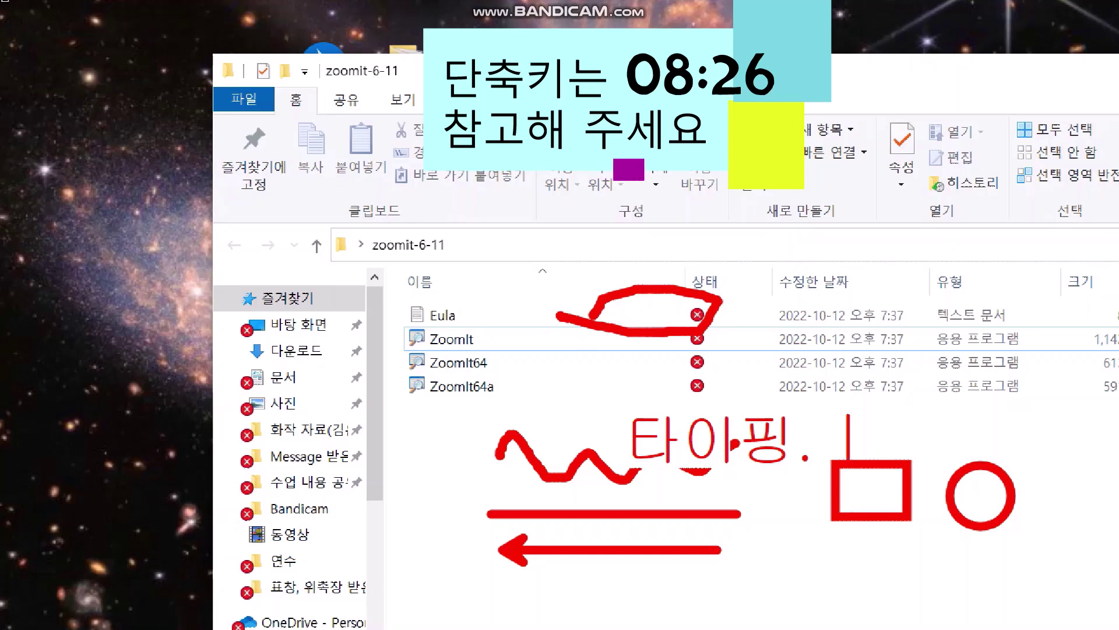
scroll(846, 434, "down", 2)
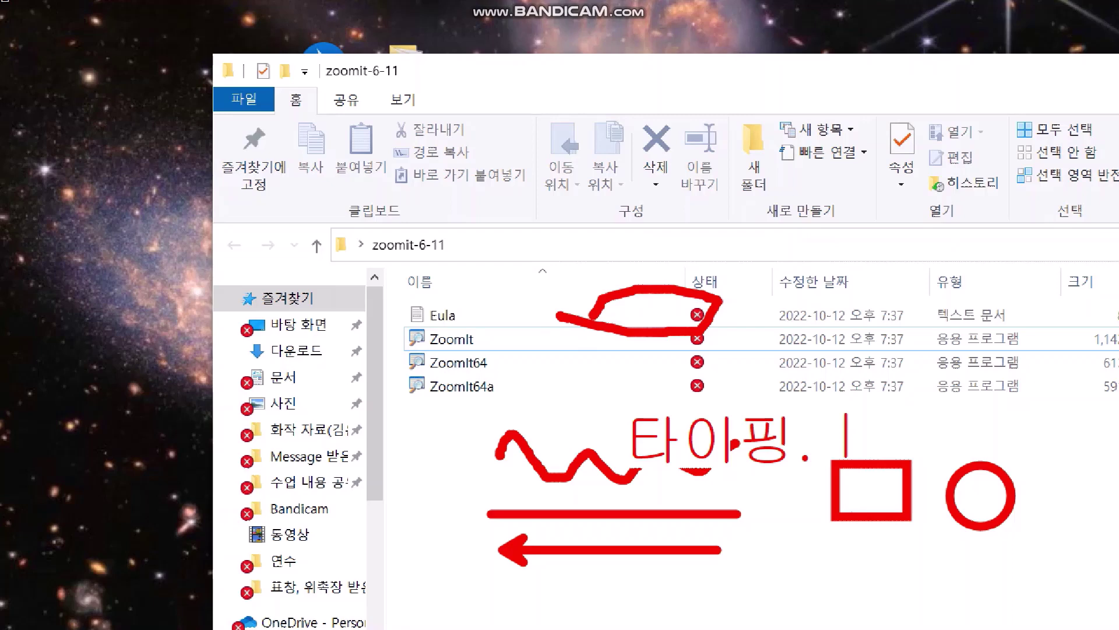
key("Escape")
key("Escape")
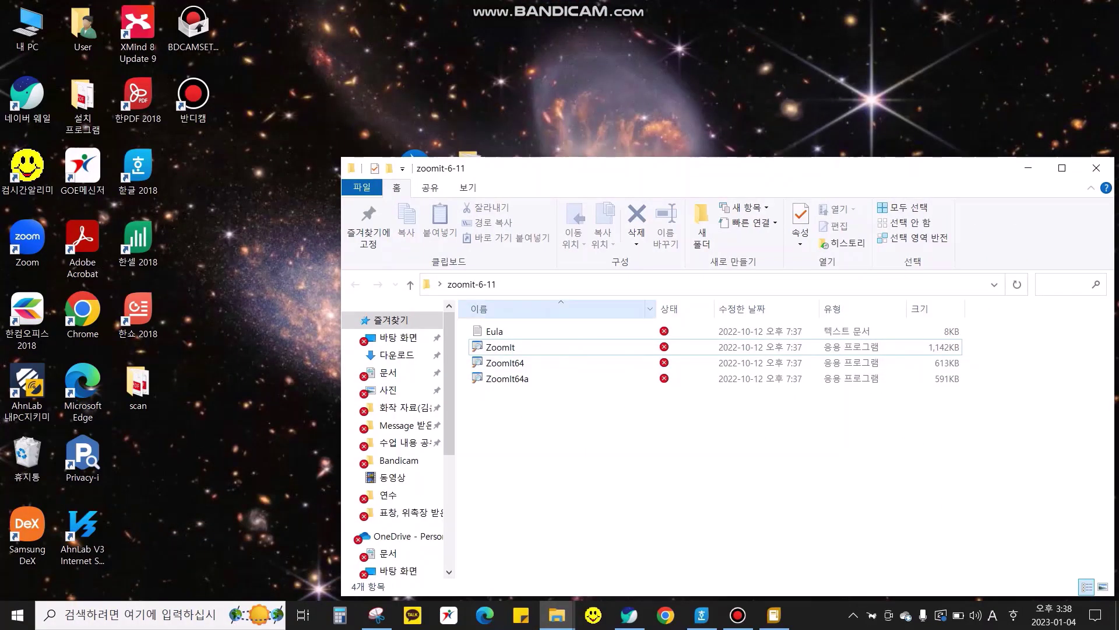
- Launch ZoomIt's options again, check the LiveZoom toggle hotkey and accept the settings
left_click(501, 347)
key("Return")
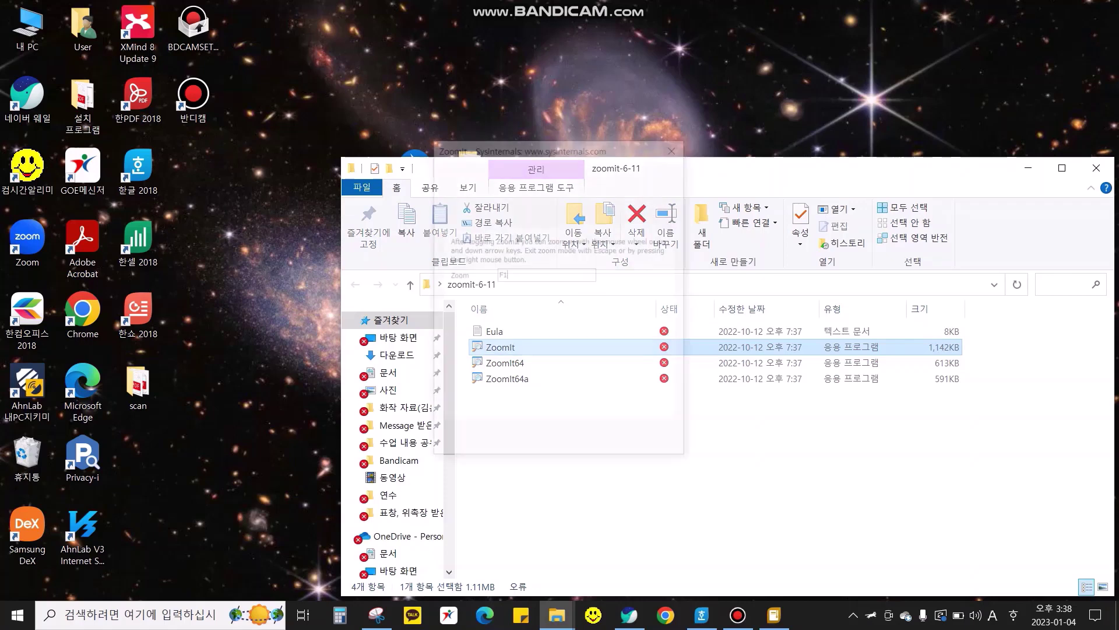
key("ctrl+Tab")
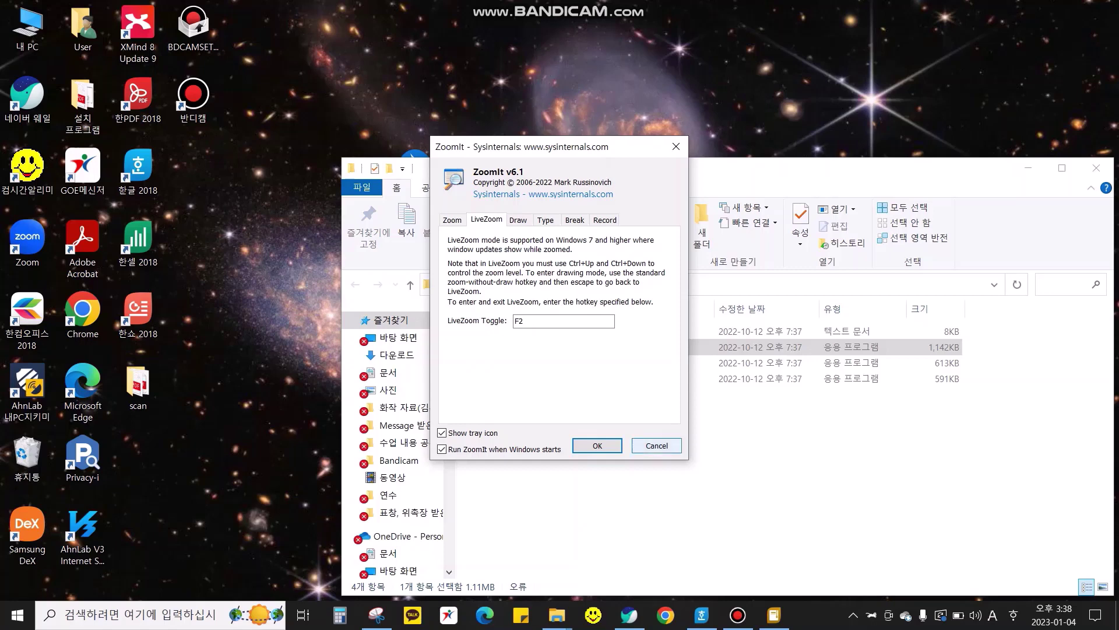
left_click(597, 445)
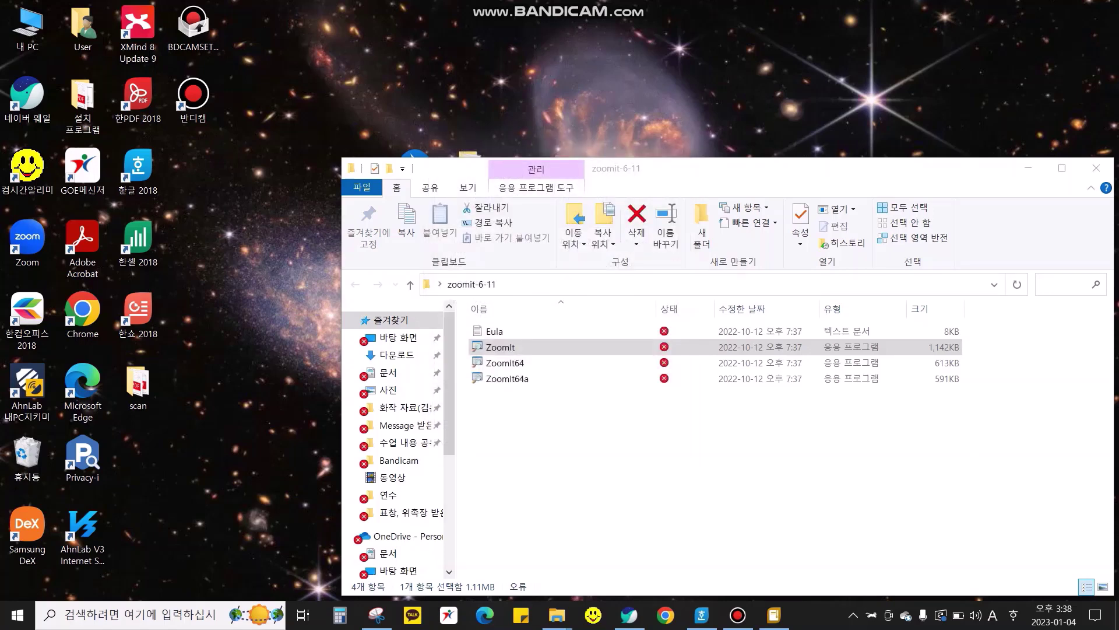
- Magnify the zoomit-6-11 folder window, draw red dots and a freehand loop over the sidebar's pinned folders, and exit the magnified view
key("ctrl+1")
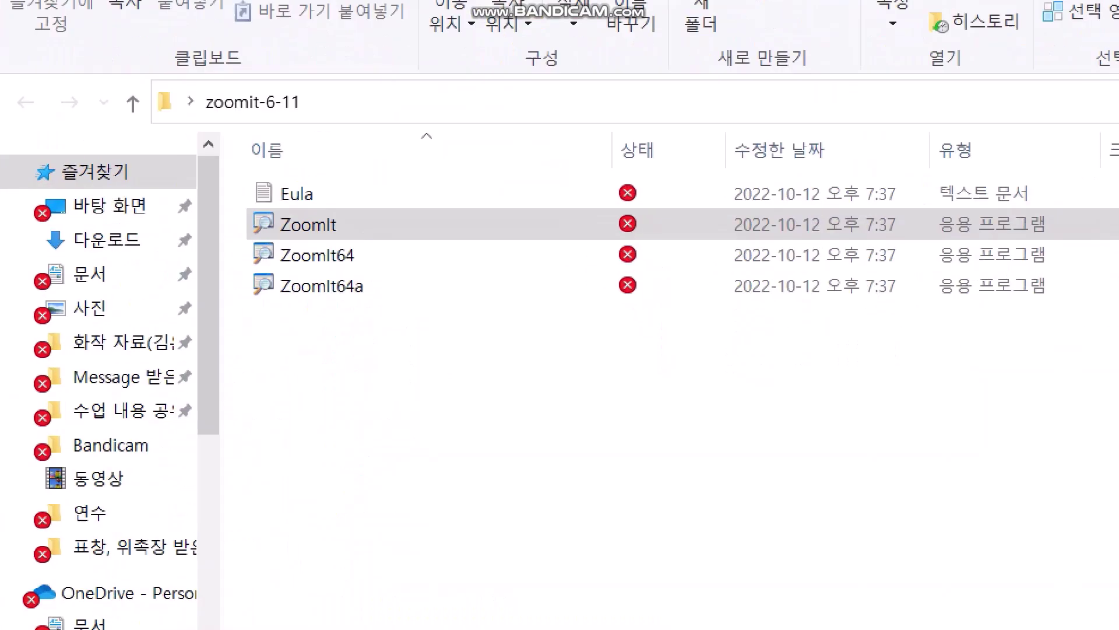
left_click(687, 475)
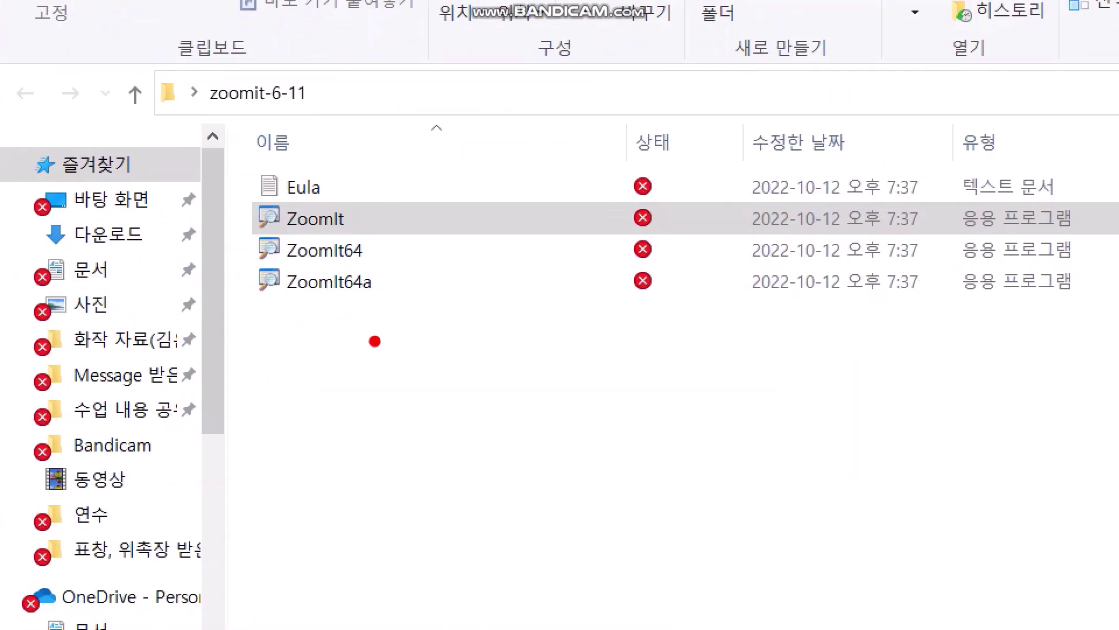
left_click(137, 344)
left_click(123, 334)
mouse_move(76, 337)
left_mouse_down()
mouse_move(210, 365)
mouse_move(65, 356)
left_mouse_up()
left_click(174, 349)
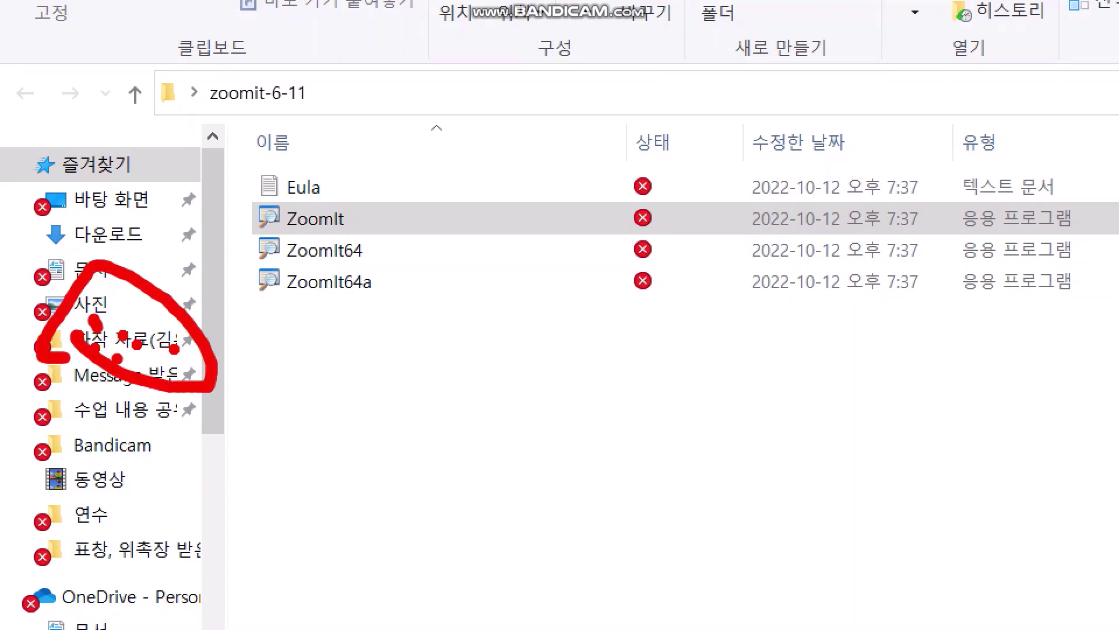
key("Escape")
left_click(709, 457)
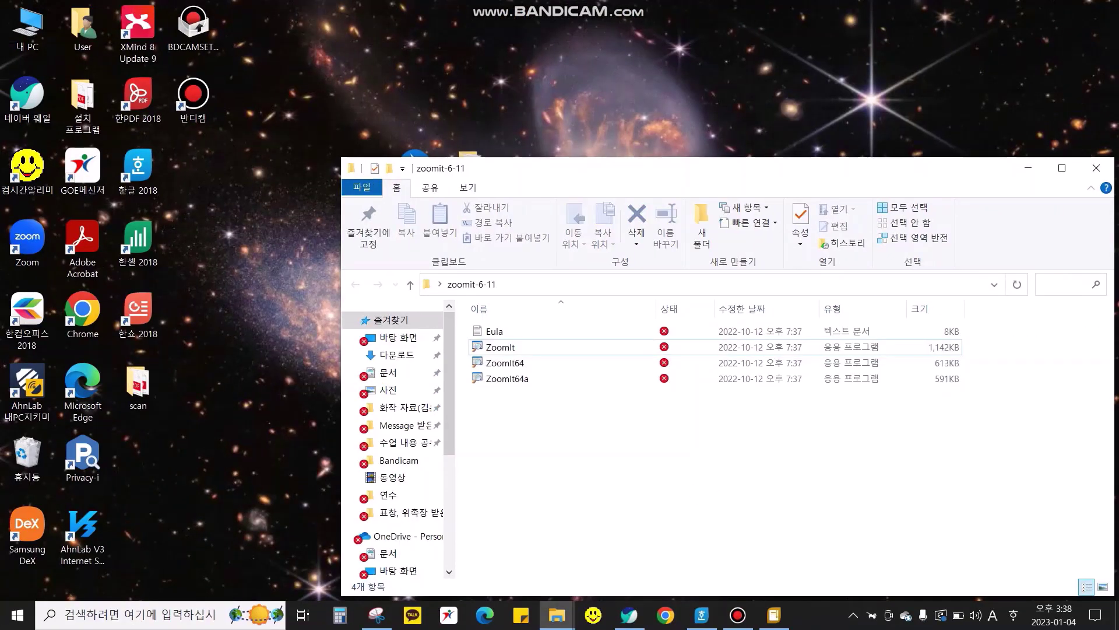
- In LiveZoom, open the 바탕 화면 folder from the quick access list, close its window and leave the magnified view
key("ctrl+1")
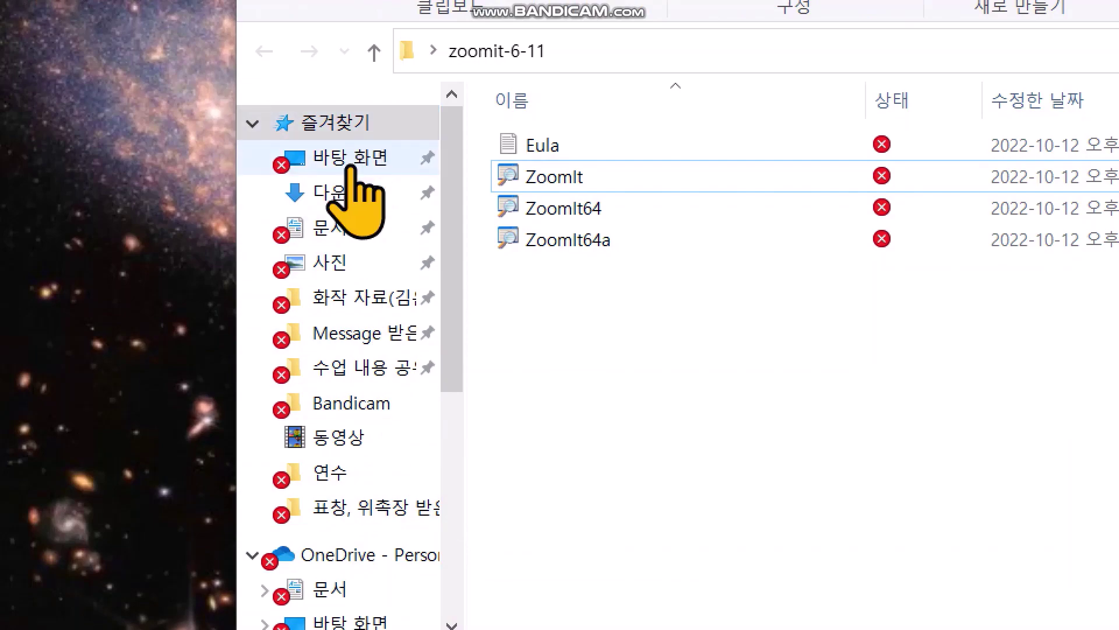
left_click(350, 163)
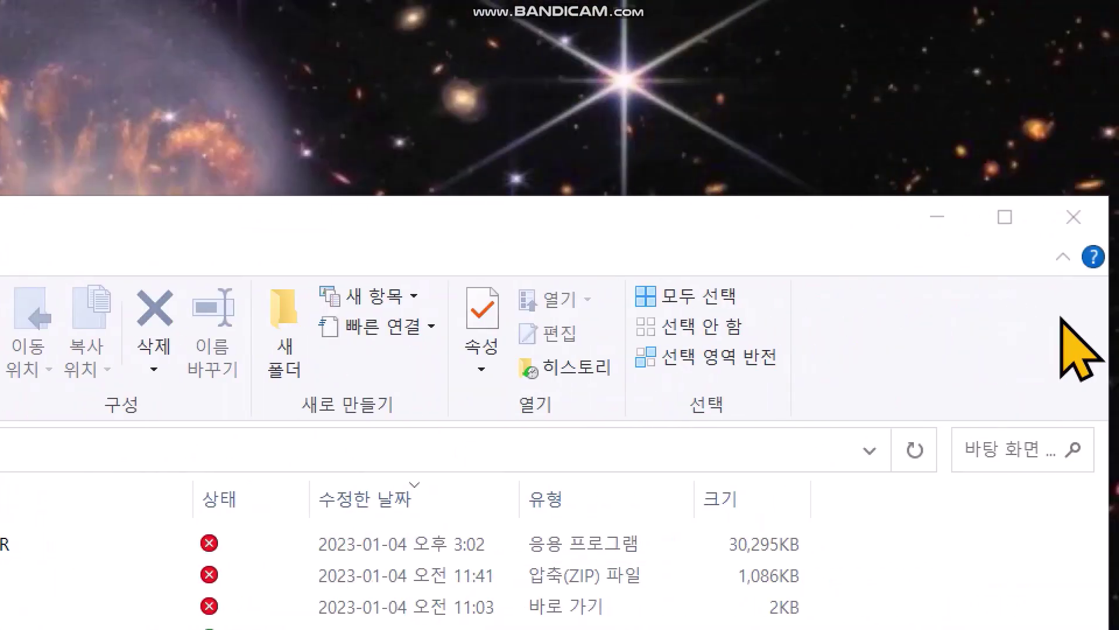
left_click(1098, 221)
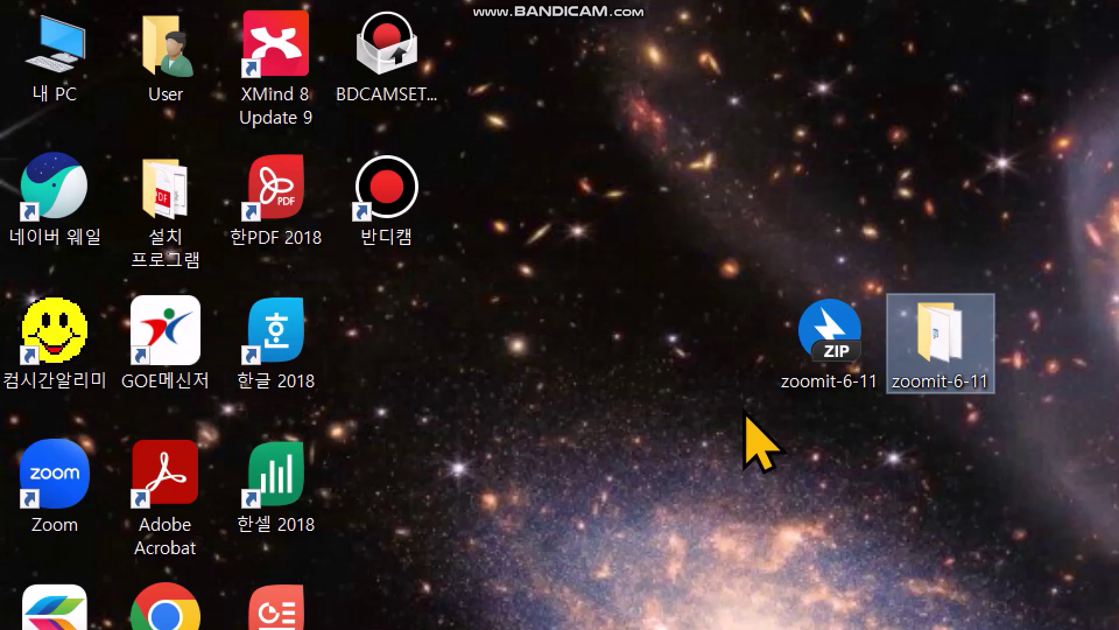
key("Escape")
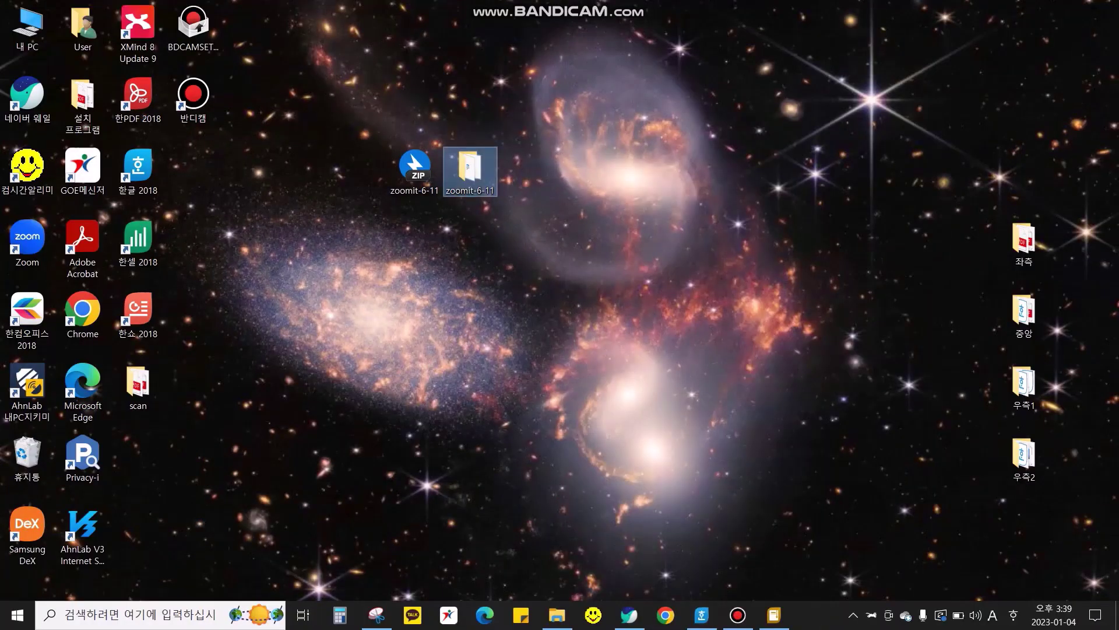
- Launch ZoomIt from the zoomit-6-11 desktop folder, review its Draw options and the hotkey for drawing without zoom, and accept the settings
key("Return")
key("Down")
key("Down")
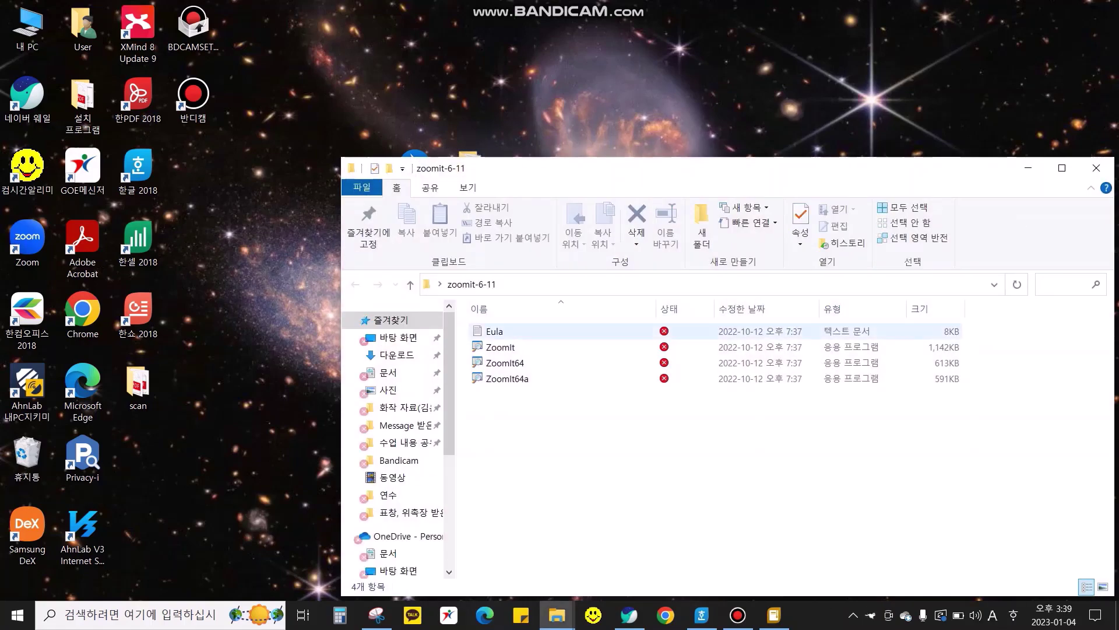
key("Return")
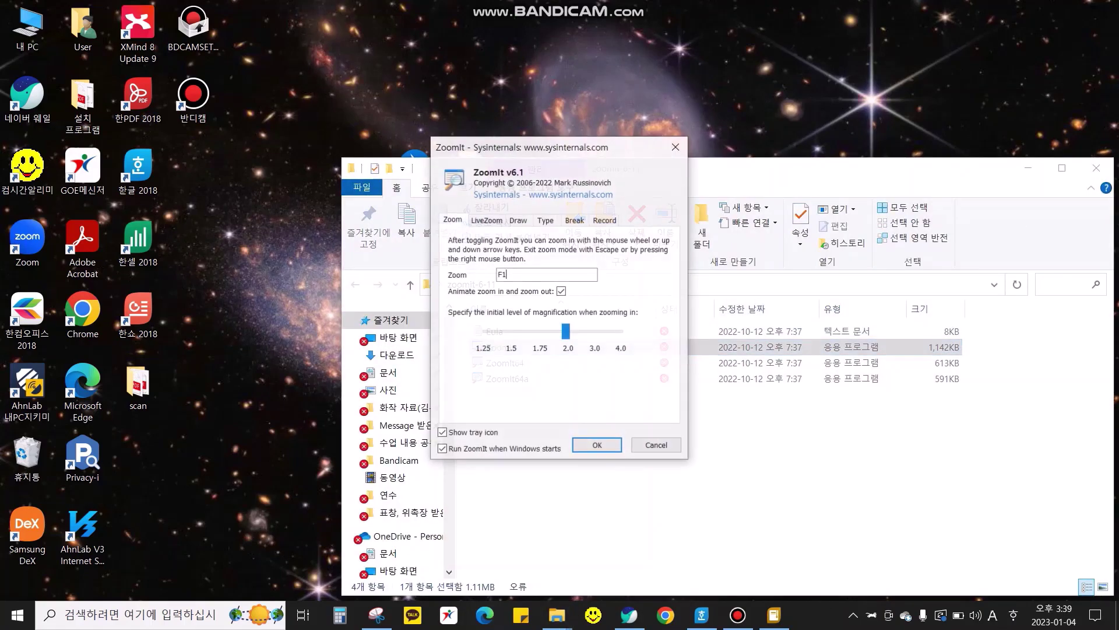
key("ctrl+Tab")
key("ctrl+Tab")
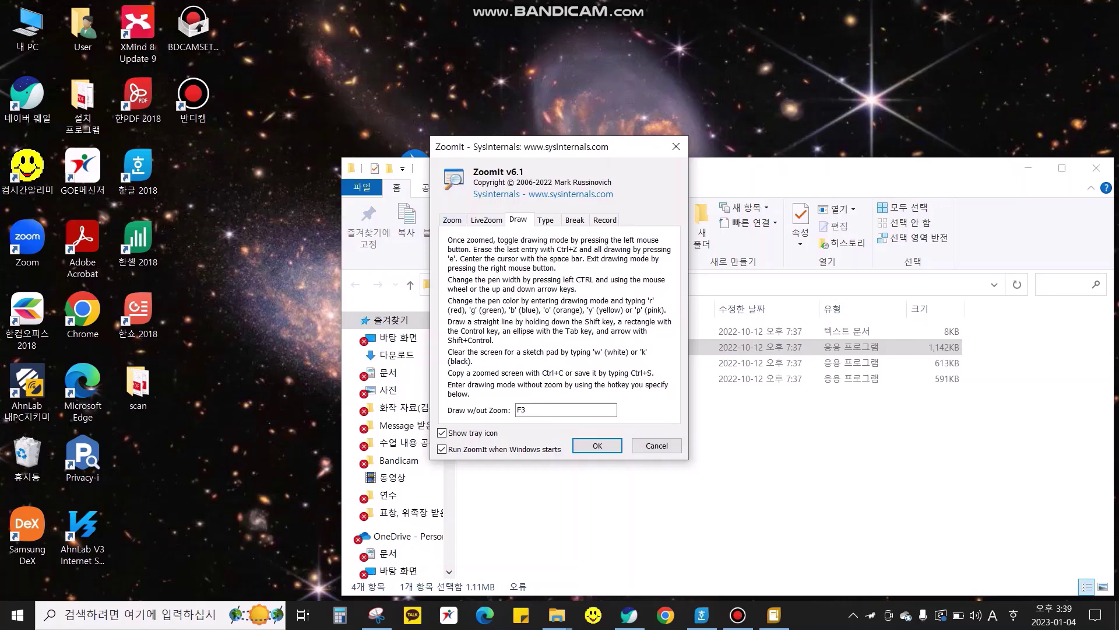
key("Return")
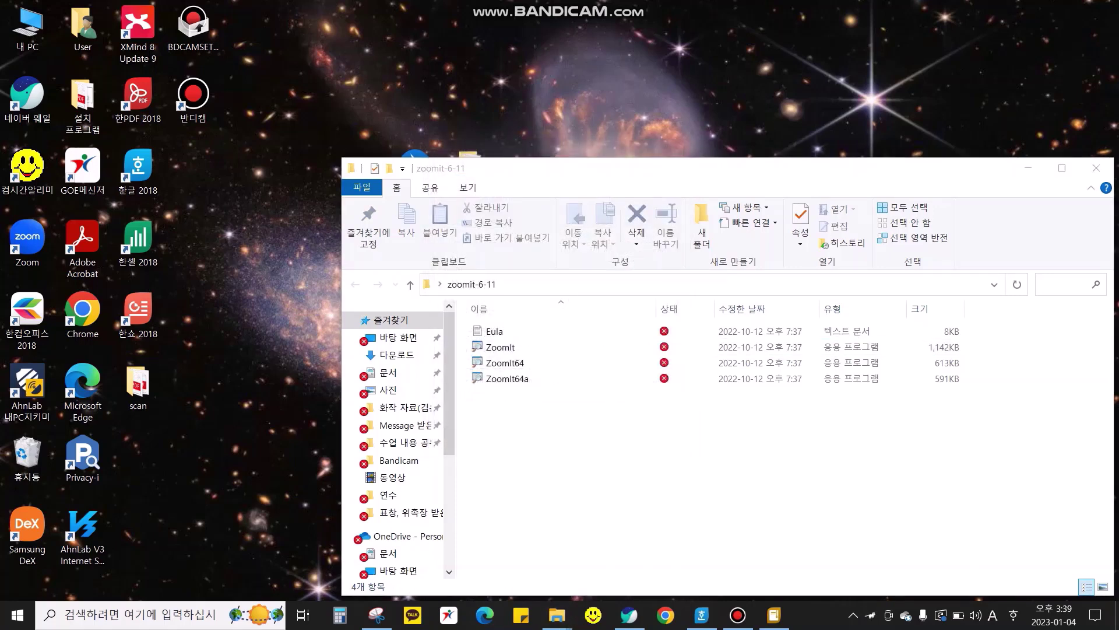
- Draw a large red looping curve across the unmagnified desktop and folder window, and exit drawing mode
key("ctrl+2")
key("Escape")
key("ctrl+2")
mouse_move(244, 127)
left_mouse_down()
mouse_move(341, 245)
mouse_move(630, 263)
mouse_move(829, 526)
left_mouse_up()
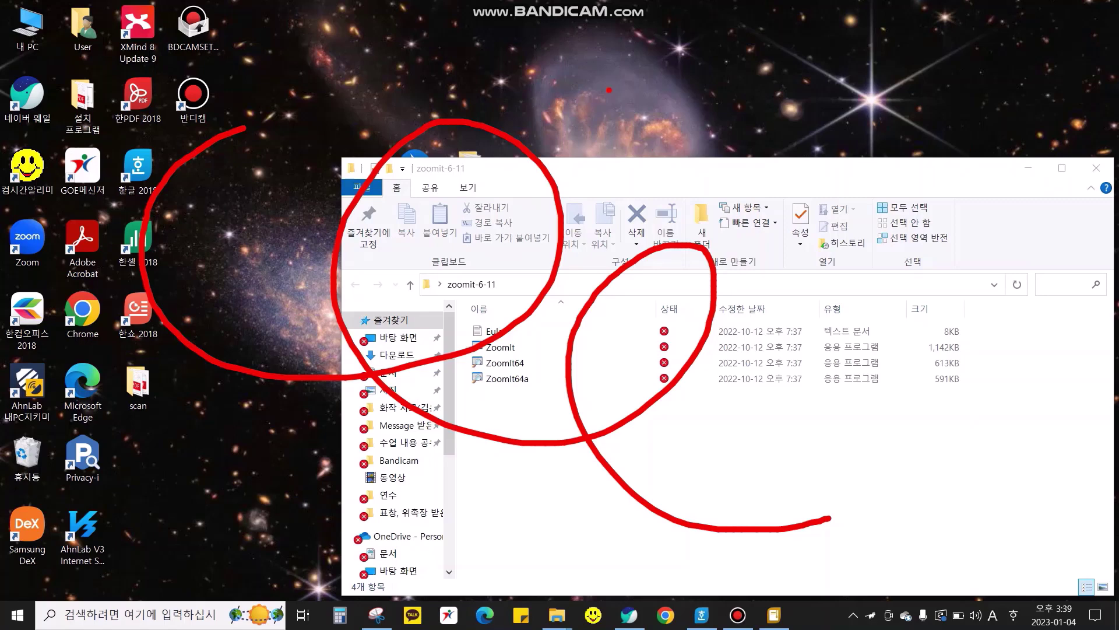
key("Escape")
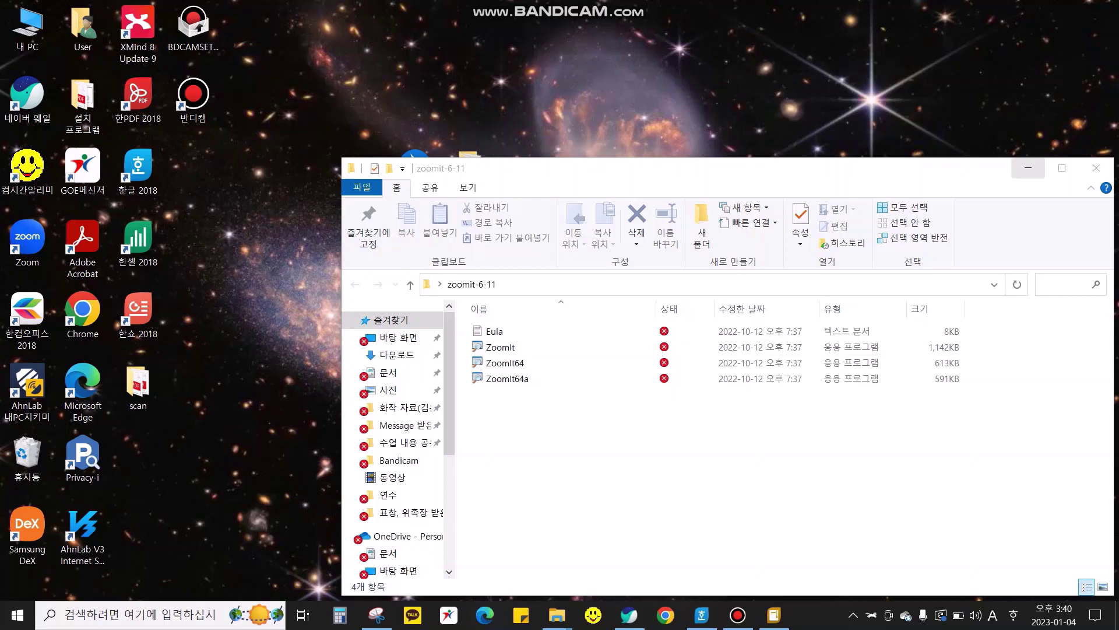
- Minimize the folder window and draw a red squiggle labelled r and a blue squiggle labelled b along the desktop's upper edge
left_click(1028, 168)
key("ctrl+2")
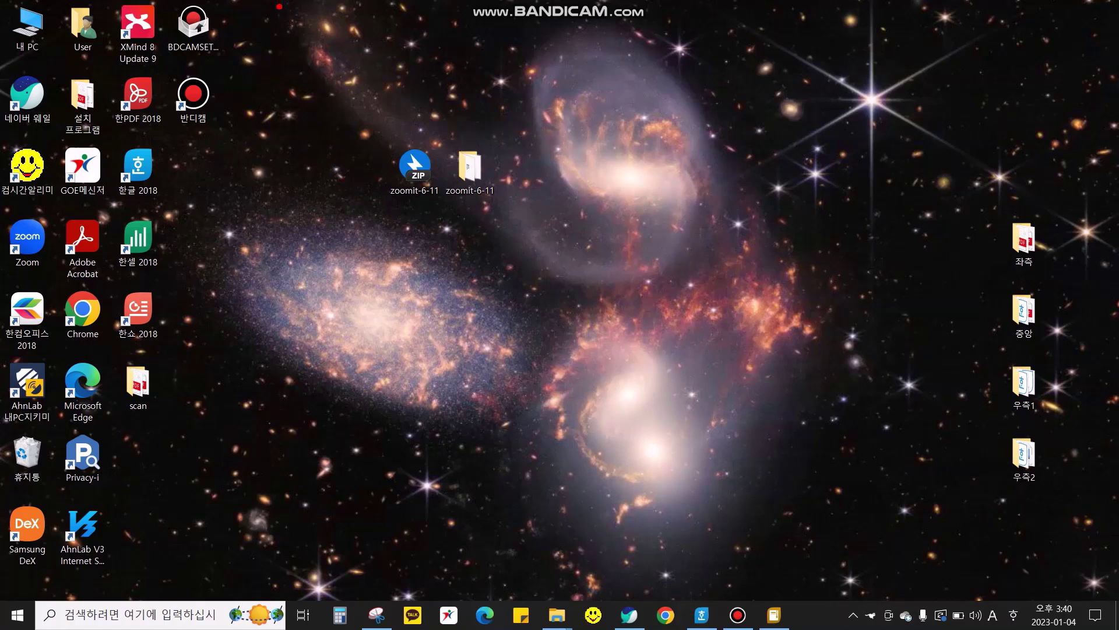
mouse_move(279, 7)
left_mouse_down()
mouse_move(294, 58)
mouse_move(335, 69)
mouse_move(365, 102)
left_mouse_up()
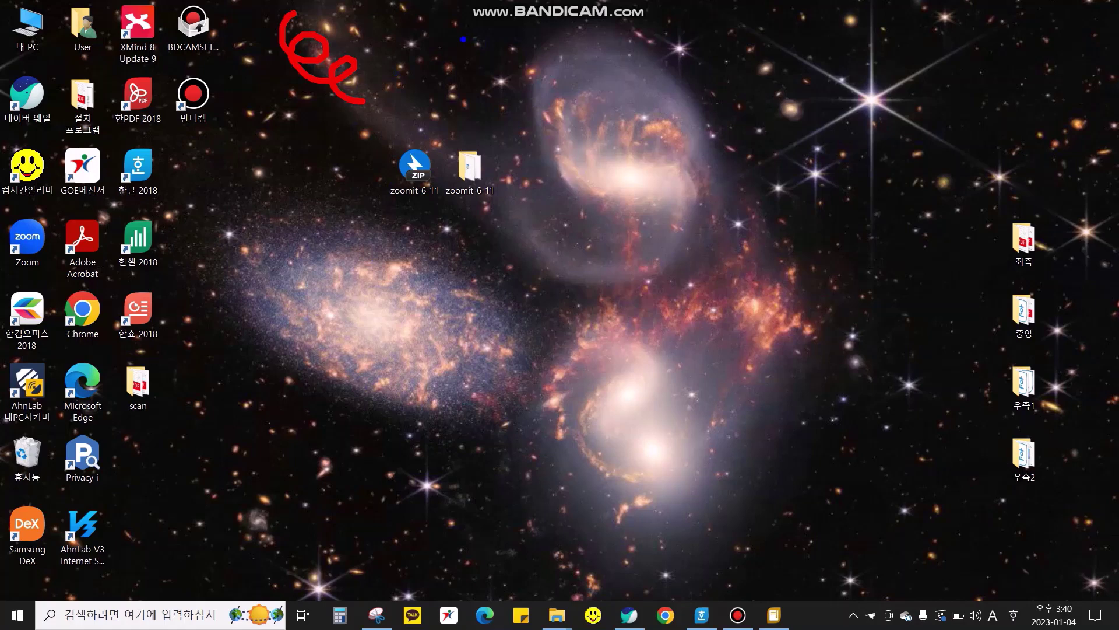
mouse_move(418, 24)
left_mouse_down()
mouse_move(467, 87)
mouse_move(456, 119)
left_mouse_up()
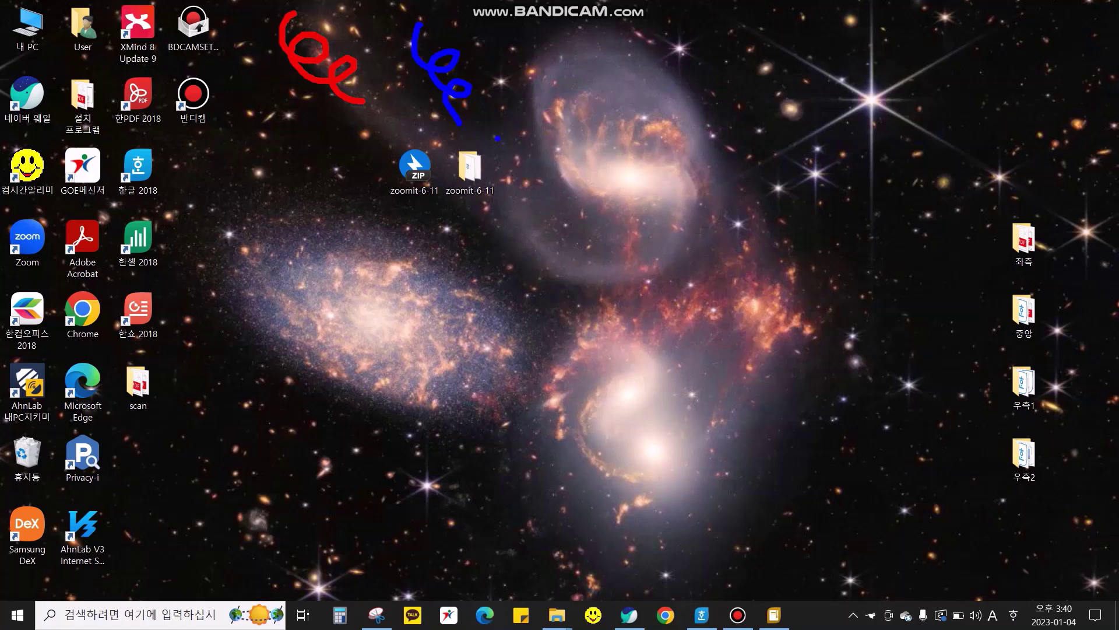
mouse_move(494, 37)
left_mouse_down()
mouse_move(495, 87)
mouse_move(513, 92)
left_mouse_up()
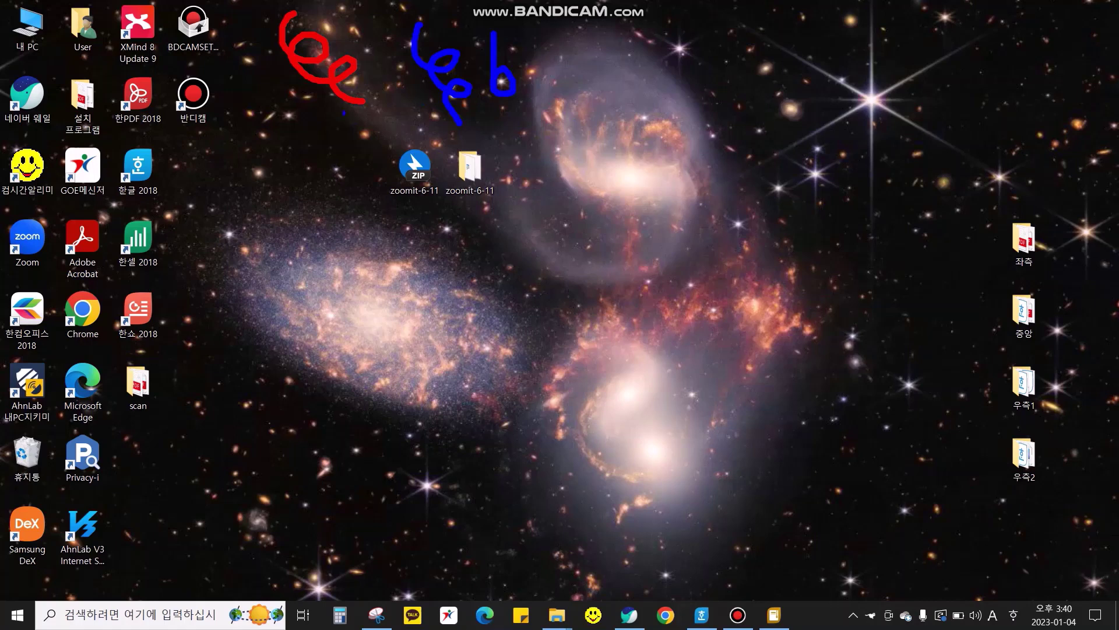
mouse_move(370, 82)
left_mouse_down()
mouse_move(377, 113)
mouse_move(391, 87)
left_mouse_up()
- Draw a yellow squiggle labelled y and a pink squiggle labelled p beside the blue one
key("y")
left_click_drag(578, 40, 619, 140)
mouse_move(628, 92)
left_mouse_down()
mouse_move(649, 125)
mouse_move(637, 144)
left_mouse_up()
mouse_move(676, 32)
left_mouse_down()
mouse_move(676, 117)
mouse_move(695, 149)
left_mouse_up()
mouse_move(719, 105)
left_mouse_down()
mouse_move(719, 144)
mouse_move(723, 123)
left_mouse_up()
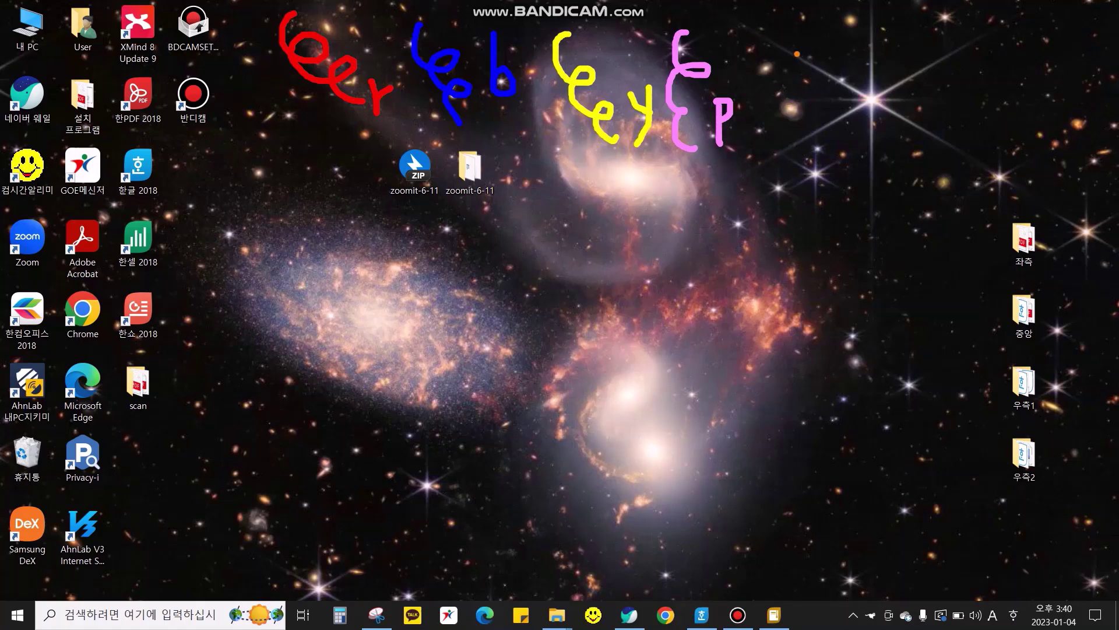
- Draw an orange squiggle labelled o and a green squiggle labelled g beside the pink one
mouse_move(789, 44)
left_mouse_down()
mouse_move(796, 93)
mouse_move(810, 107)
mouse_move(788, 137)
mouse_move(862, 153)
mouse_move(845, 140)
left_mouse_up()
key("g")
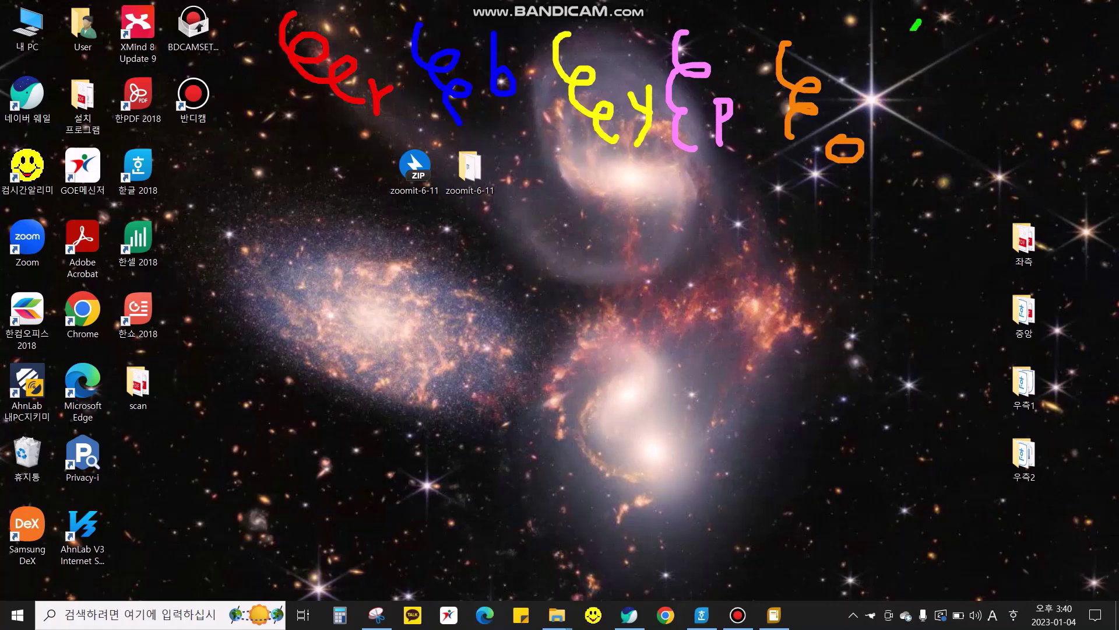
left_click_drag(917, 23, 907, 172)
mouse_move(968, 139)
left_mouse_down()
mouse_move(981, 183)
mouse_move(991, 168)
left_mouse_up()
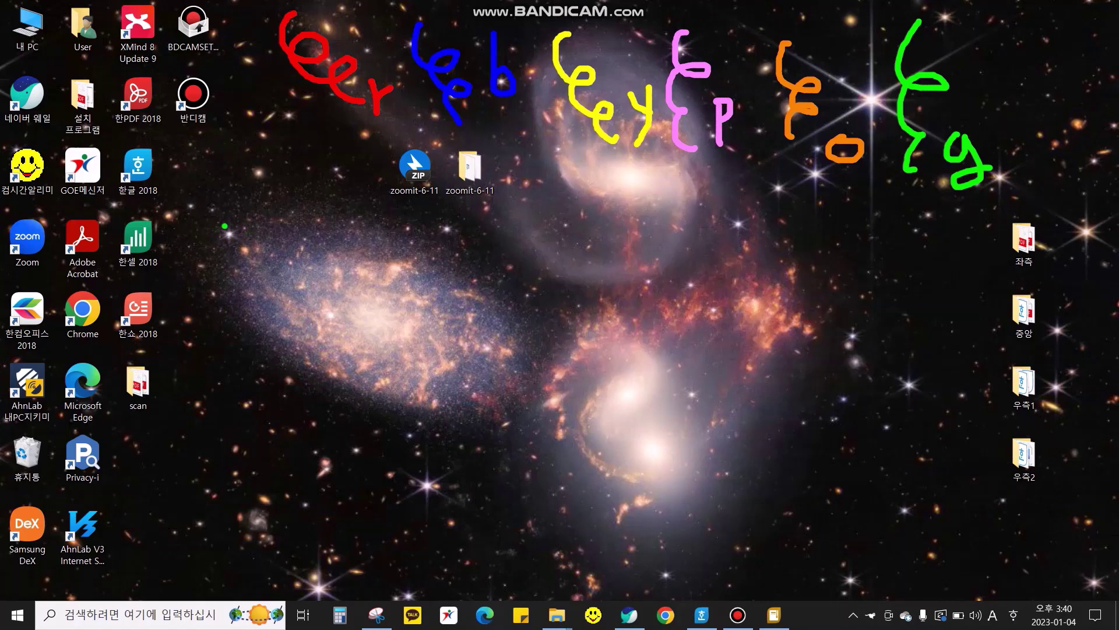
- Write the text "T 글씨를 쓸 수 있어요." in green below the coloured squiggles
type("tt")
key("BackSpace")
type("T 글씨를 ")
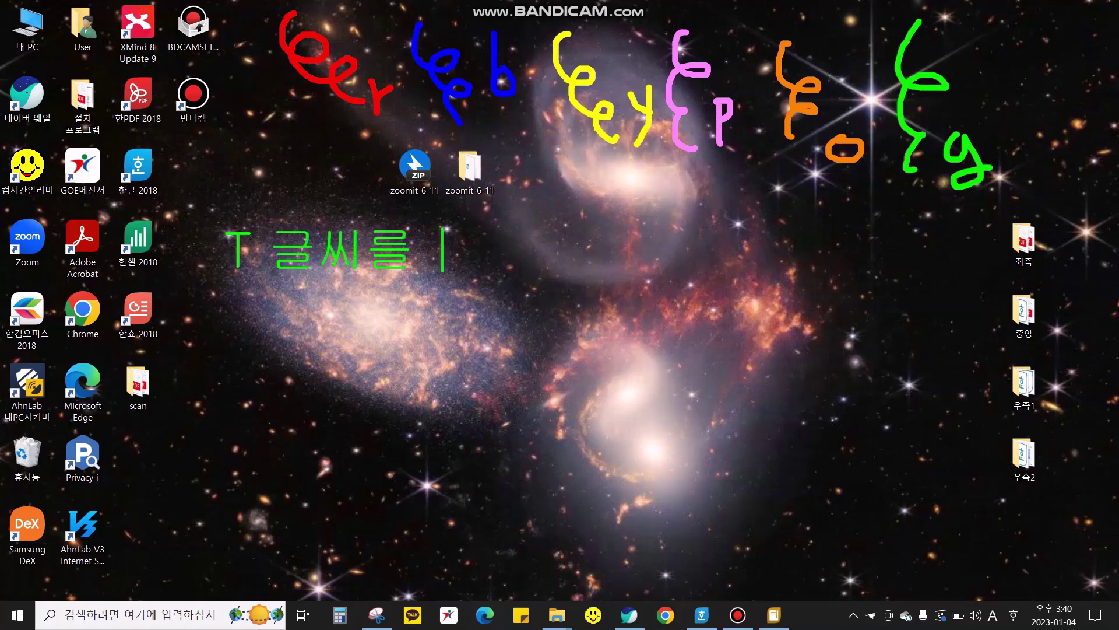
type("쓸 수 있어요.")
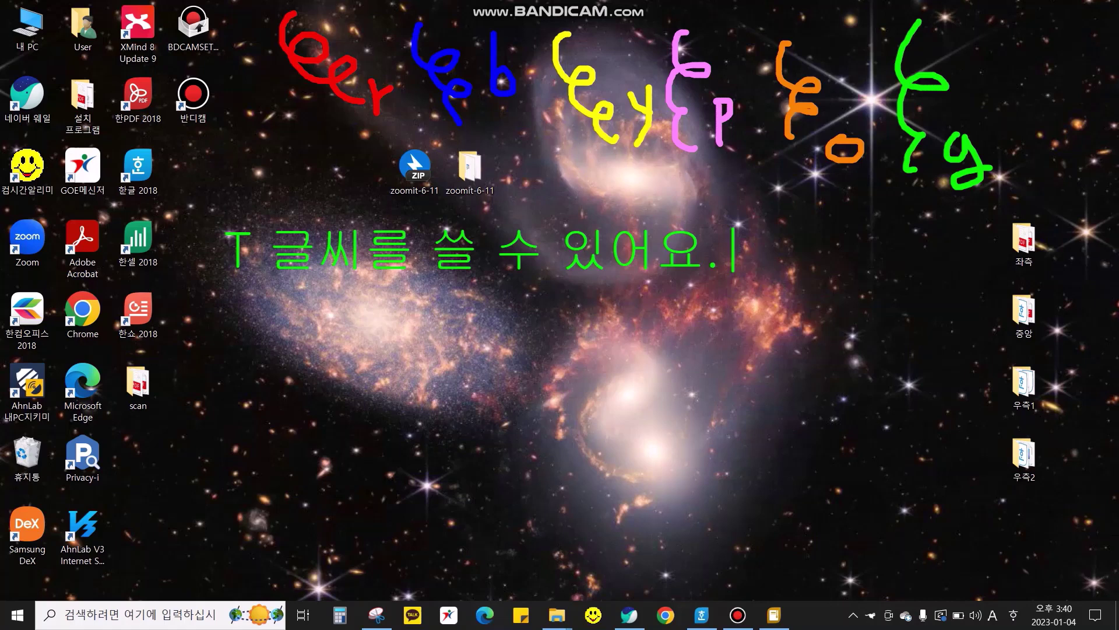
- Add a second green text line reading "ctrl+드래그" below the first
key("Return")
type("zl")
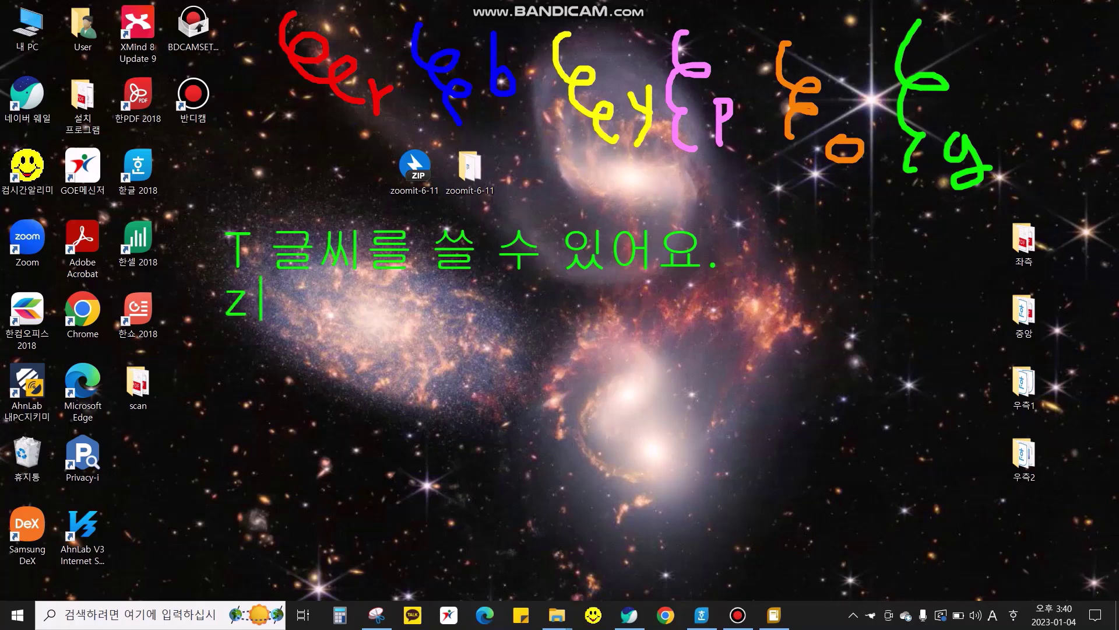
key("BackSpace")
key("BackSpace")
type("ctrl")
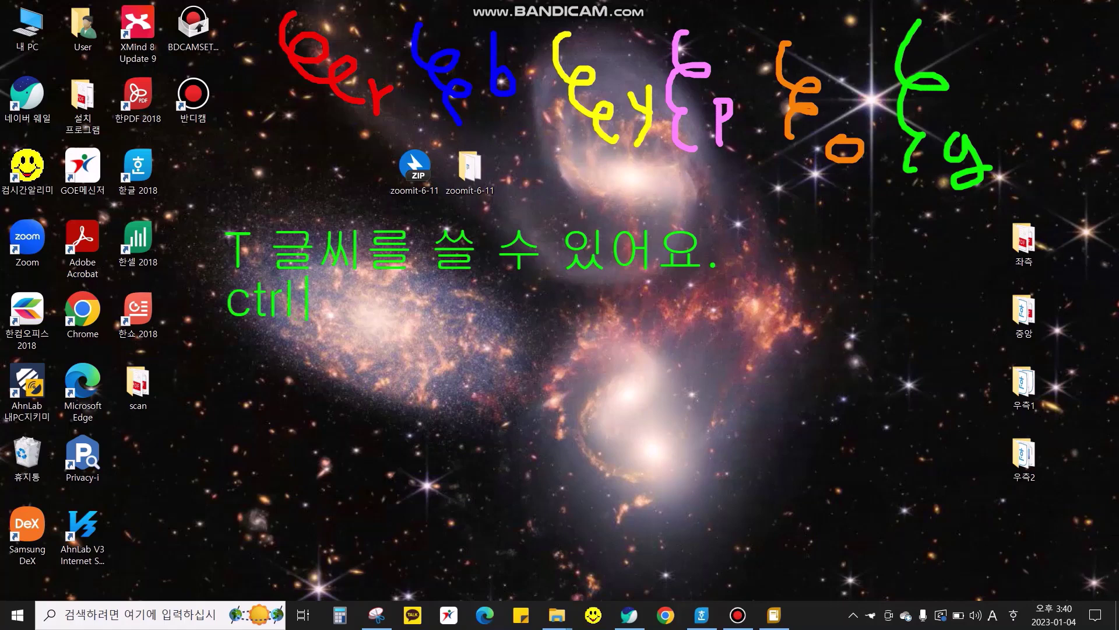
type("+")
key("Hangul")
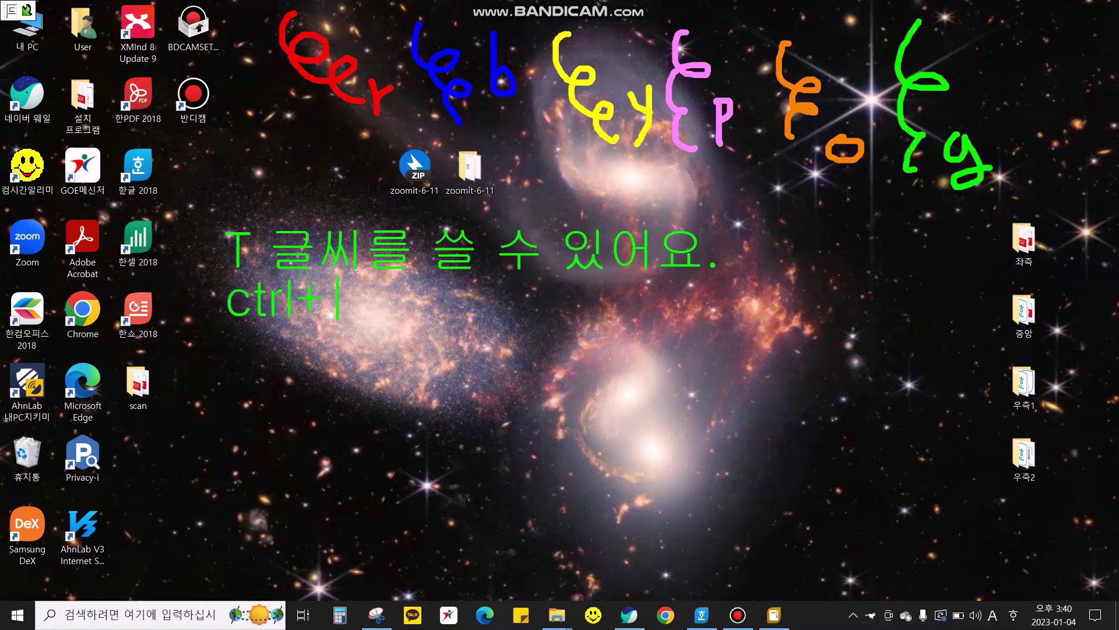
type("드래ㅋ")
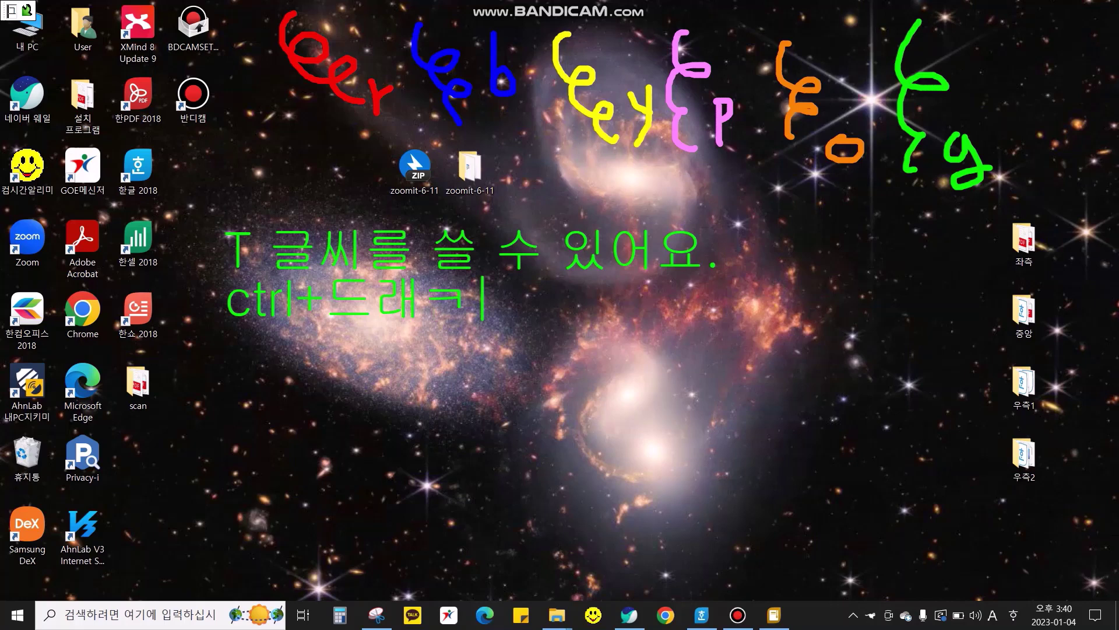
type("그")
key("BackSpace")
key("BackSpace")
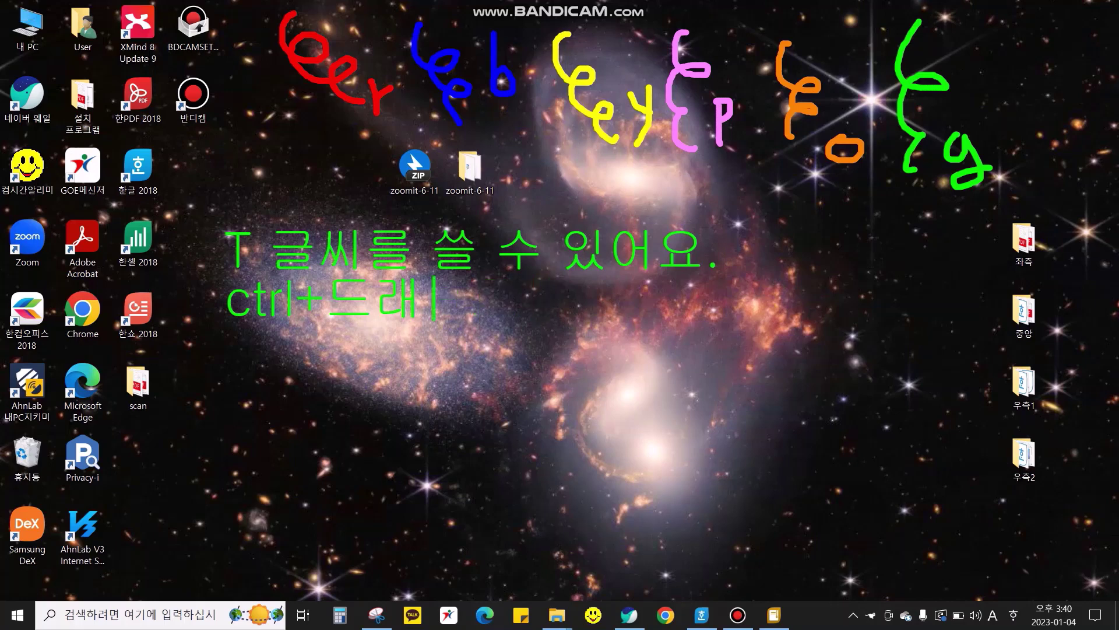
type("그")
- Draw a wide rectangle beside the "ctrl+드래그" text and set the pen color to green
key("Escape")
key("p")
mouse_move(497, 285)
left_mouse_down("ctrl")
mouse_move(604, 339)
mouse_move(837, 331)
left_mouse_up("ctrl")
key("g")
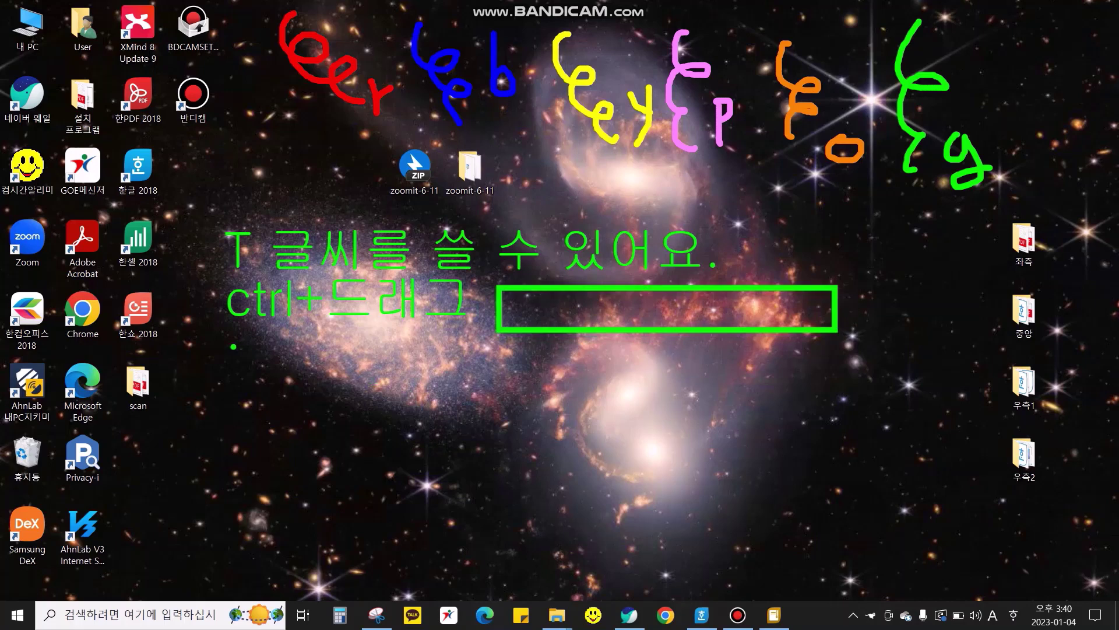
- Write "shift+" in green below the "ctrl+드래그" line and draw a straight horizontal green line beside it
key("t")
type("tshift")
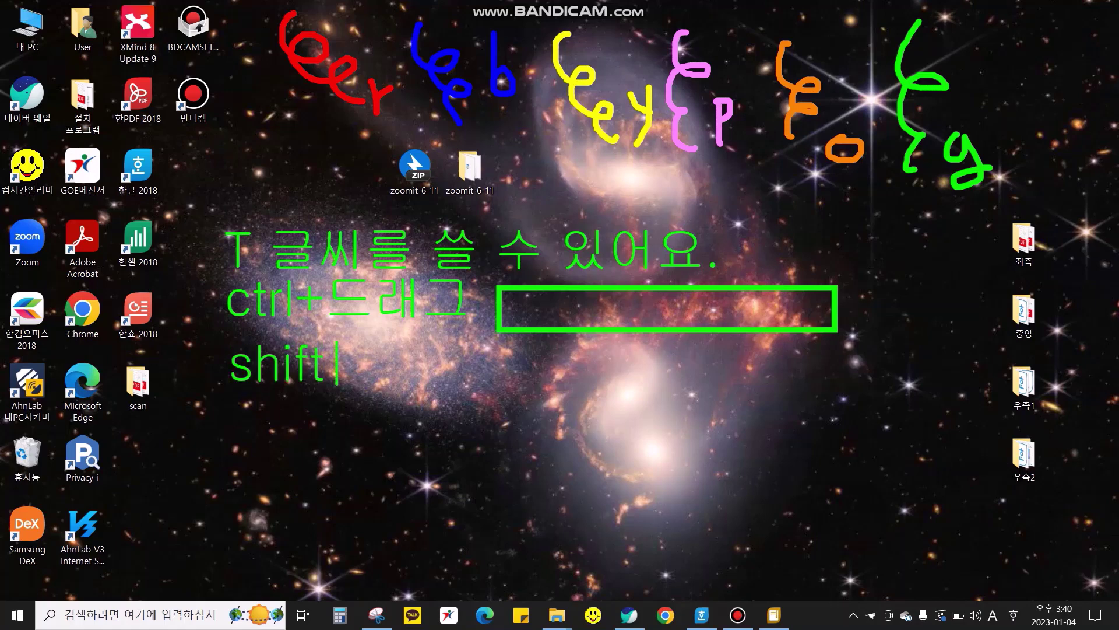
type("+")
left_click_drag(518, 372, 828, 370)
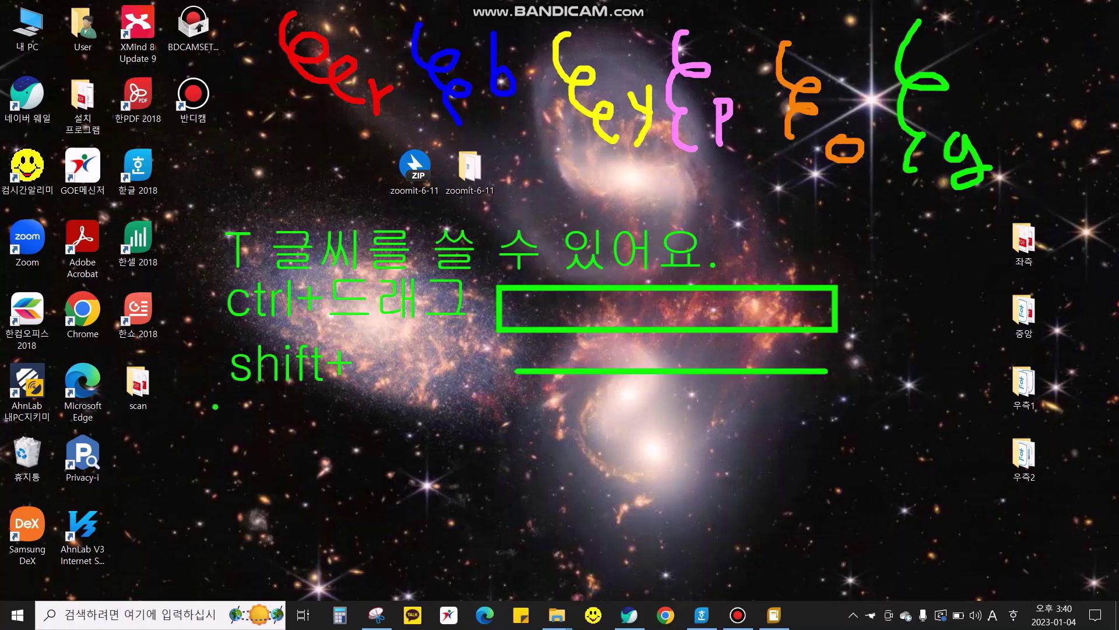
- Write "tab +" in green below "shift+" and draw a wide flat green ellipse beside it
type("ttab")
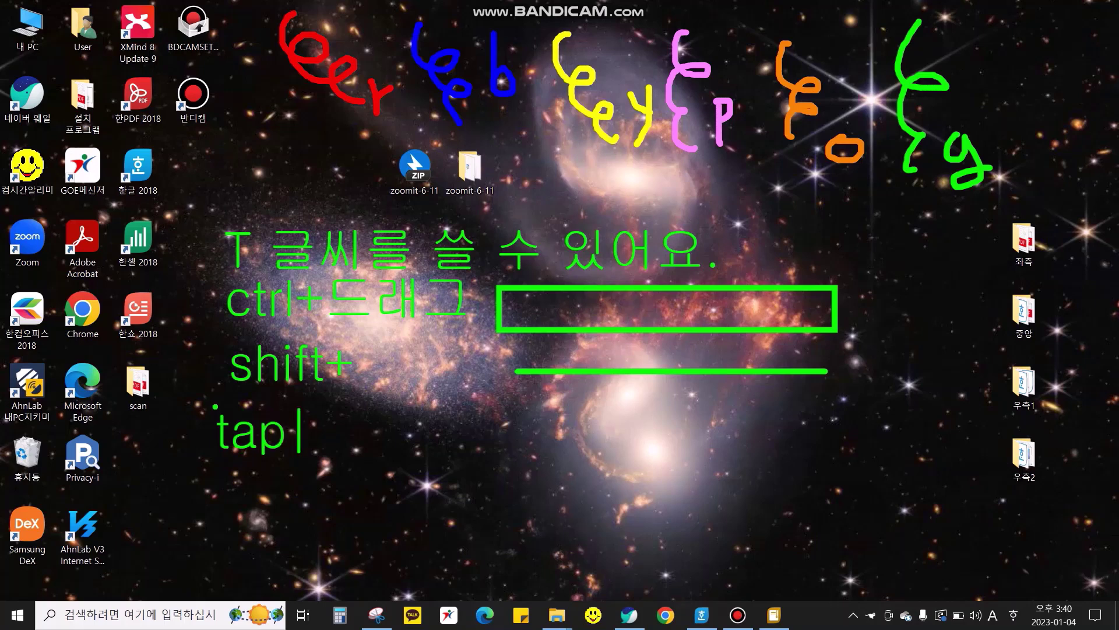
type(" +")
key("Escape")
key("p")
mouse_move(448, 414)
left_mouse_down()
mouse_move(576, 452)
mouse_move(788, 455)
left_mouse_up()
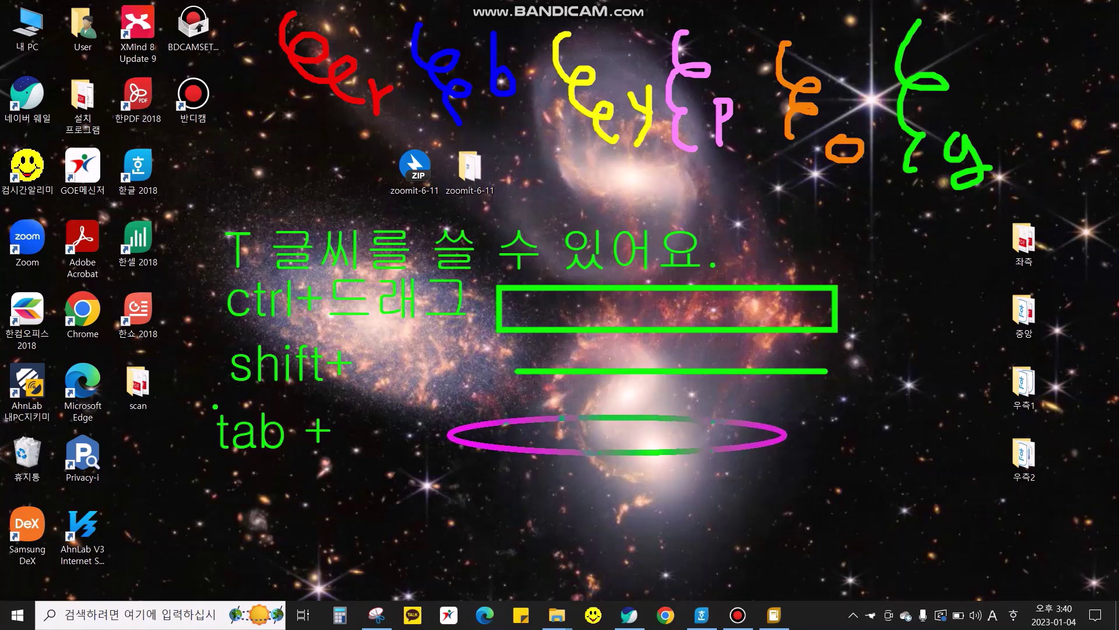
key("g")
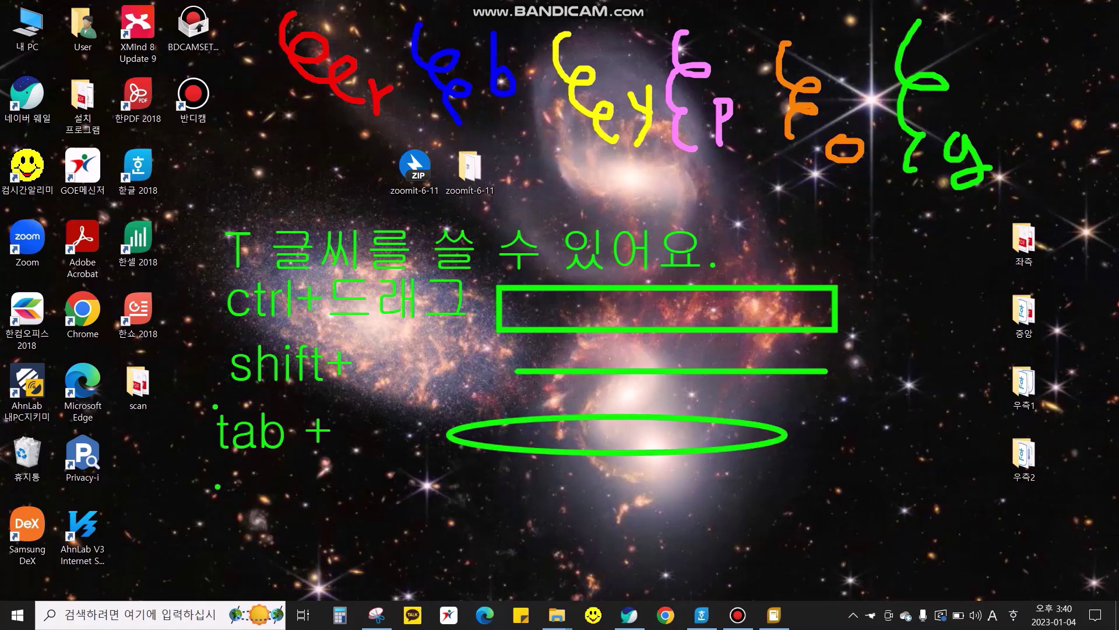
- Write "shift+ctrl+" in green below "tab +", draw two horizontal green arrows pointing in opposite directions beside it, and leave drawing mode
type("tshif")
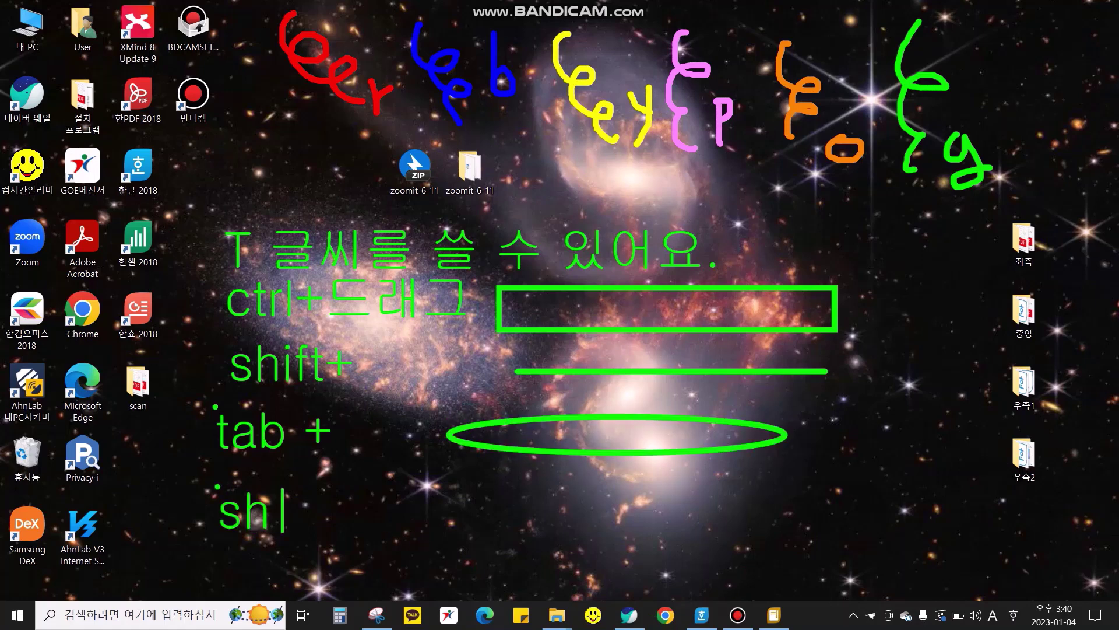
type("t+")
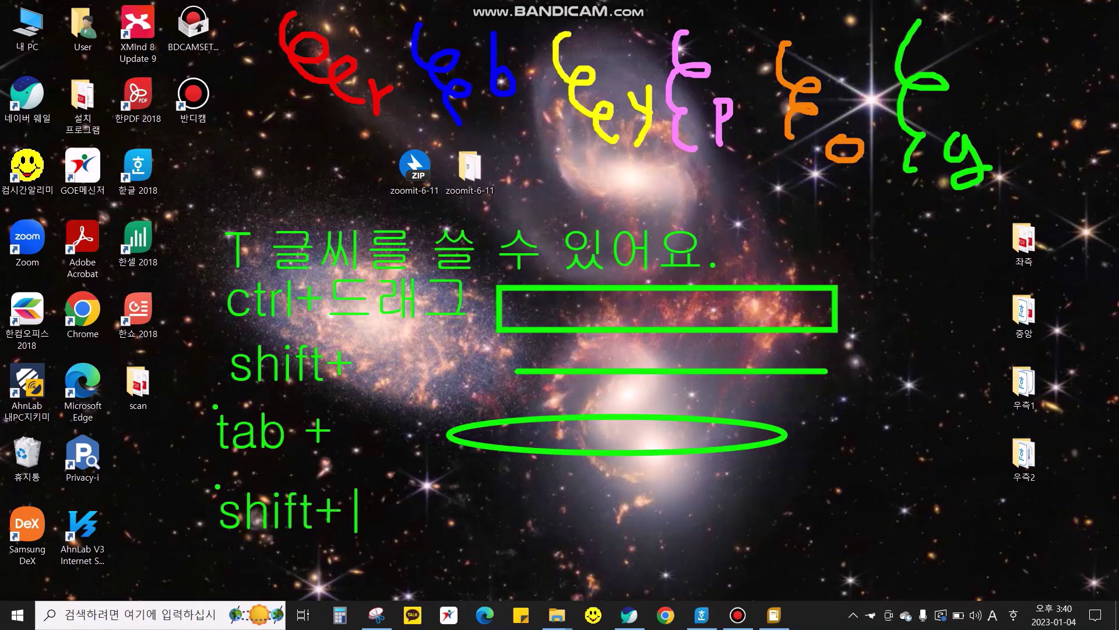
type("ctrl")
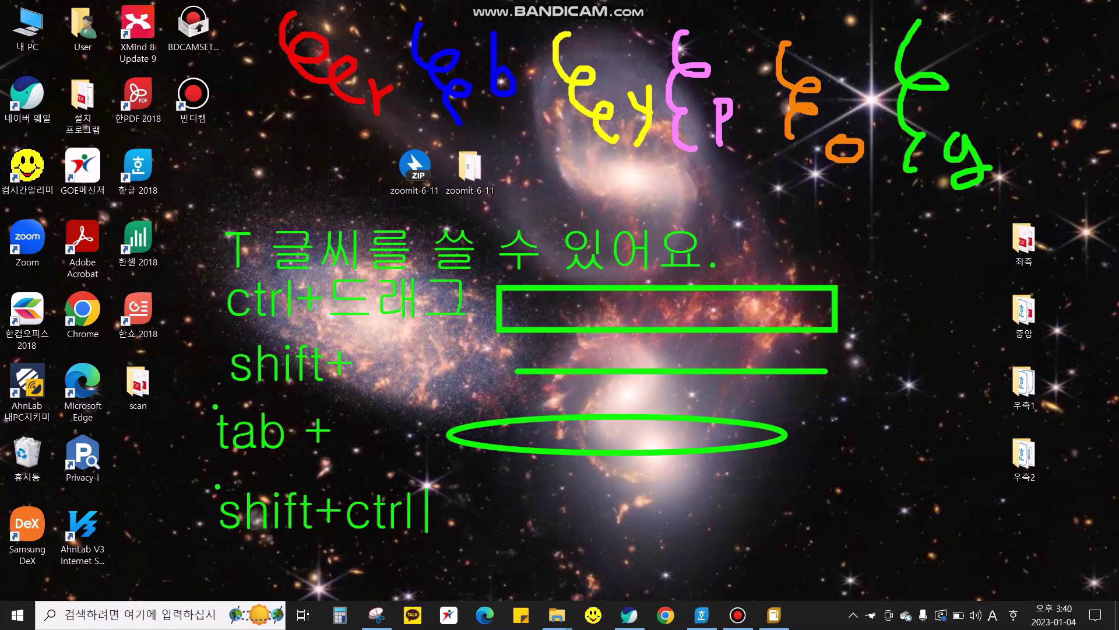
type("+")
key("Escape")
key("p")
mouse_move(476, 490)
left_mouse_down()
mouse_move(537, 517)
mouse_move(736, 527)
mouse_move(774, 486)
mouse_move(751, 517)
mouse_move(490, 519)
left_mouse_up()
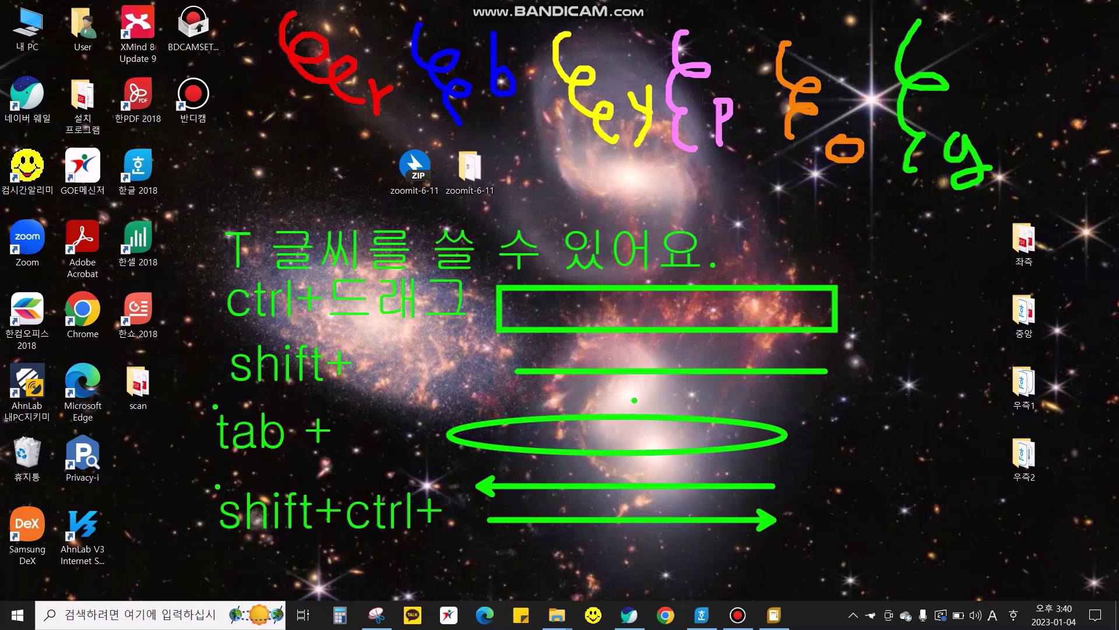
key("Escape")
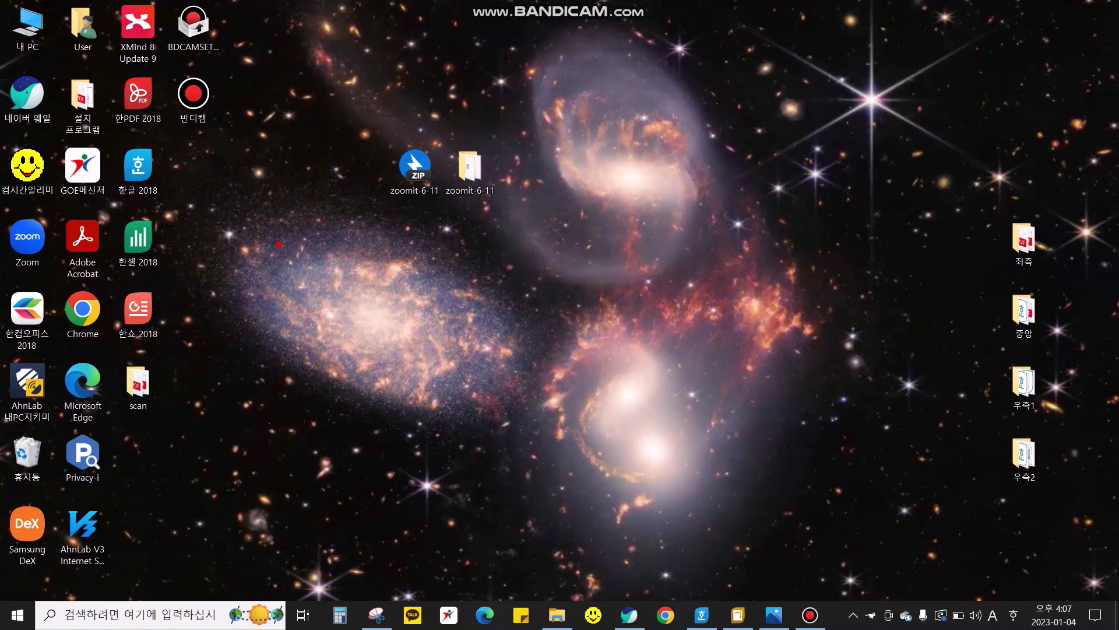
- Draw two red squiggles over the spiral galaxy and undo both, and draw a large red loop around the whole screen and clear it
mouse_move(278, 245)
left_mouse_down()
mouse_move(309, 285)
mouse_move(344, 297)
mouse_move(323, 337)
left_mouse_up()
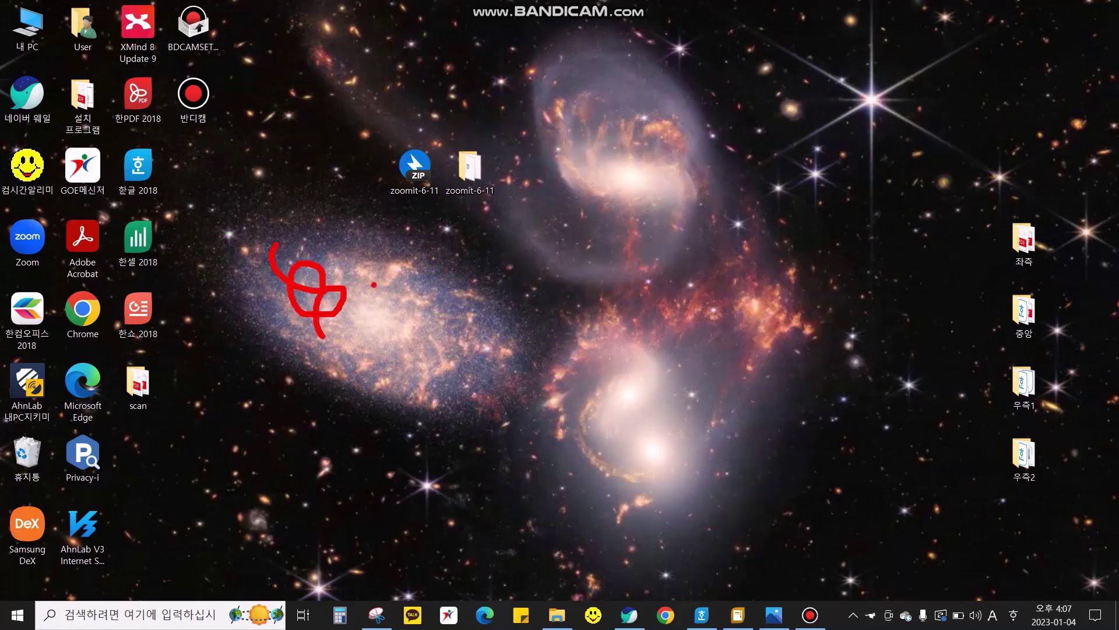
left_click_drag(361, 274, 425, 262)
key("ctrl+z")
key("ctrl+z")
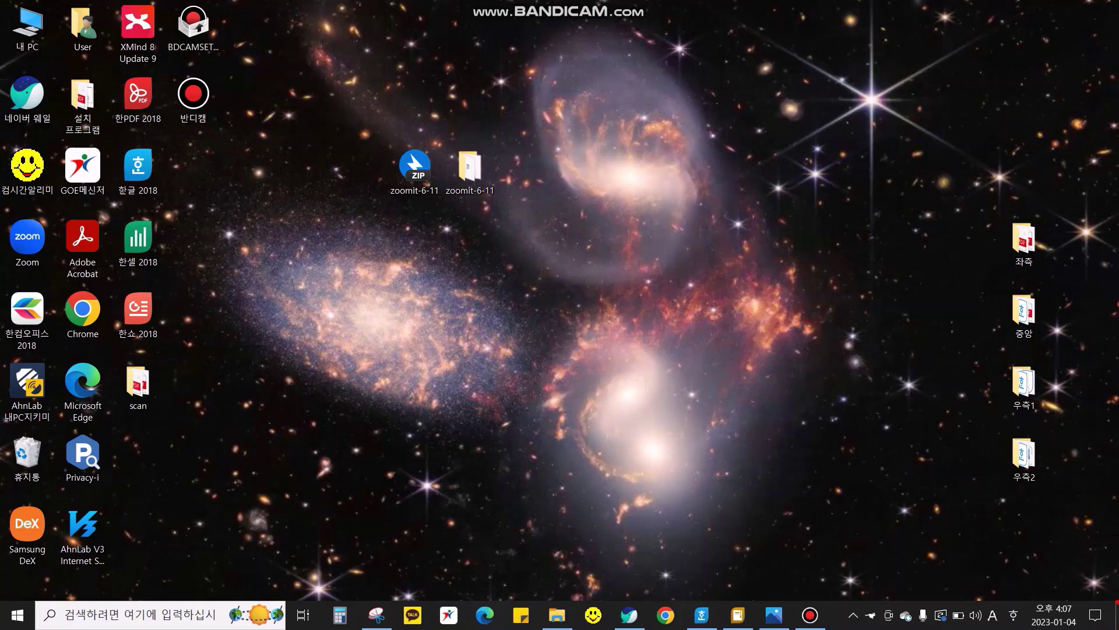
mouse_move(1099, 566)
left_mouse_down()
mouse_move(729, 627)
mouse_move(804, 625)
left_mouse_up()
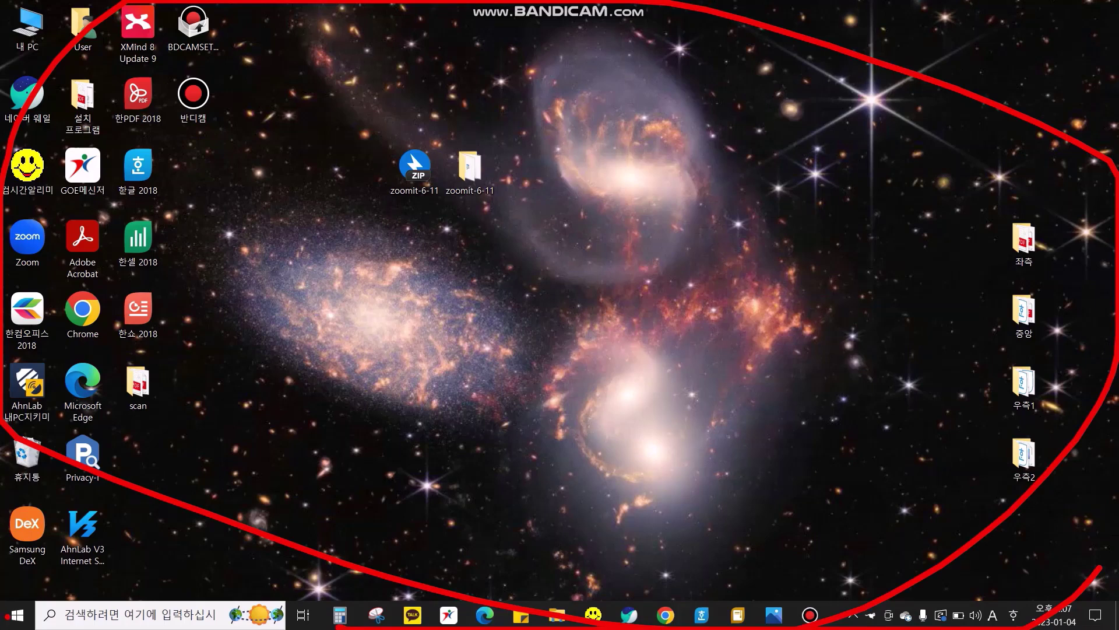
key("Escape")
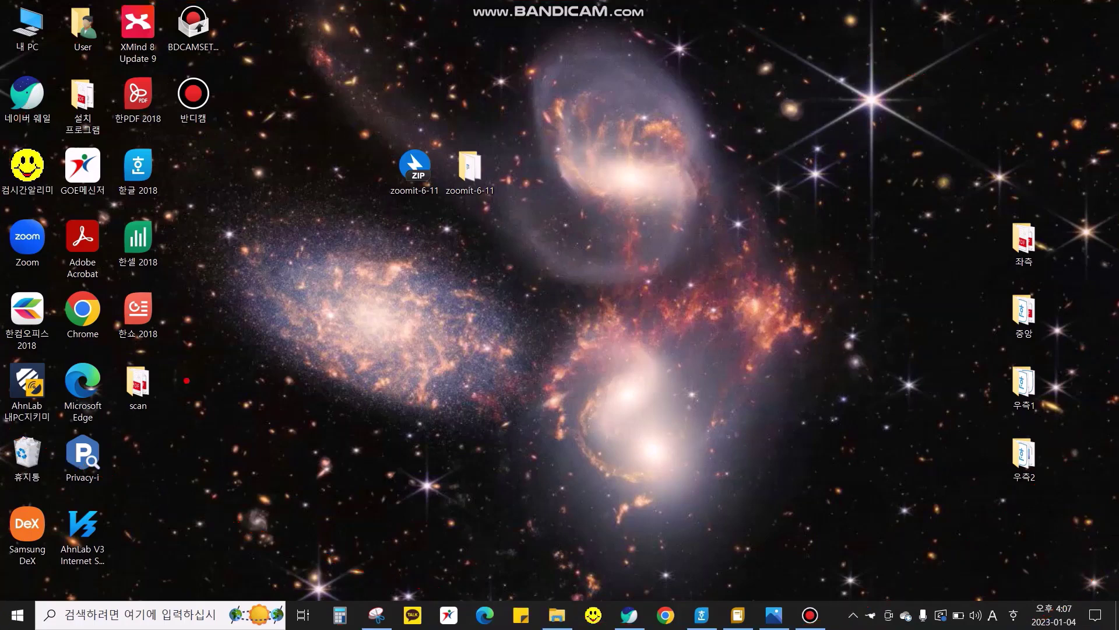
- Handwrite "White" in red across the spiral galaxy and a red "k" below its first letter
mouse_move(273, 288)
left_mouse_down()
mouse_move(305, 285)
mouse_move(340, 309)
mouse_move(348, 286)
left_mouse_up()
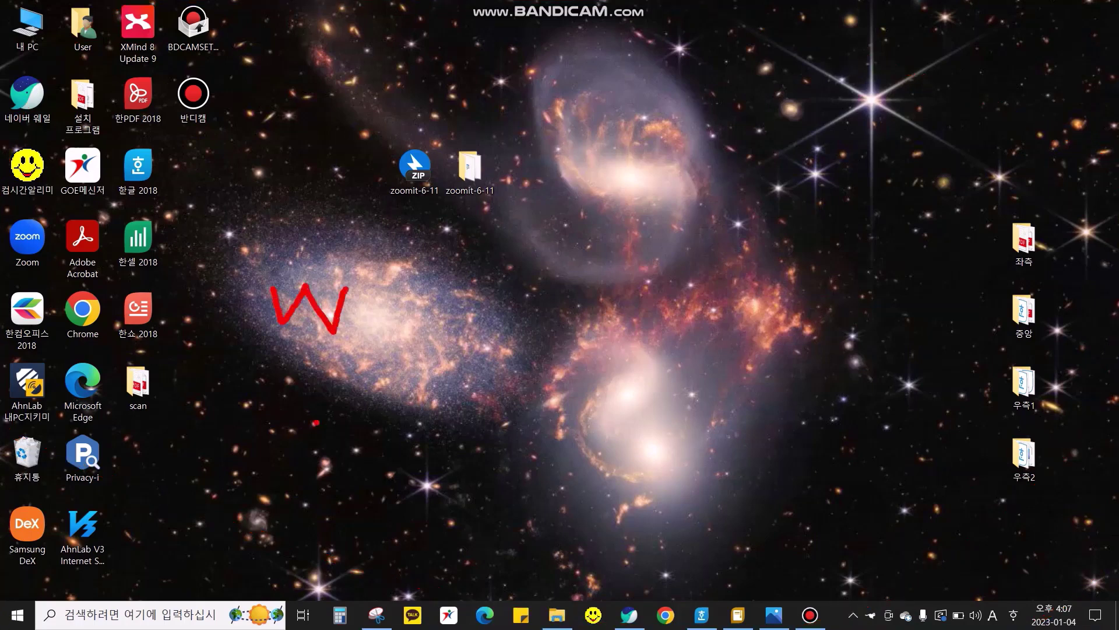
left_click_drag(293, 414, 293, 480)
mouse_move(323, 430)
left_mouse_down()
mouse_move(308, 440)
mouse_move(328, 475)
left_mouse_up()
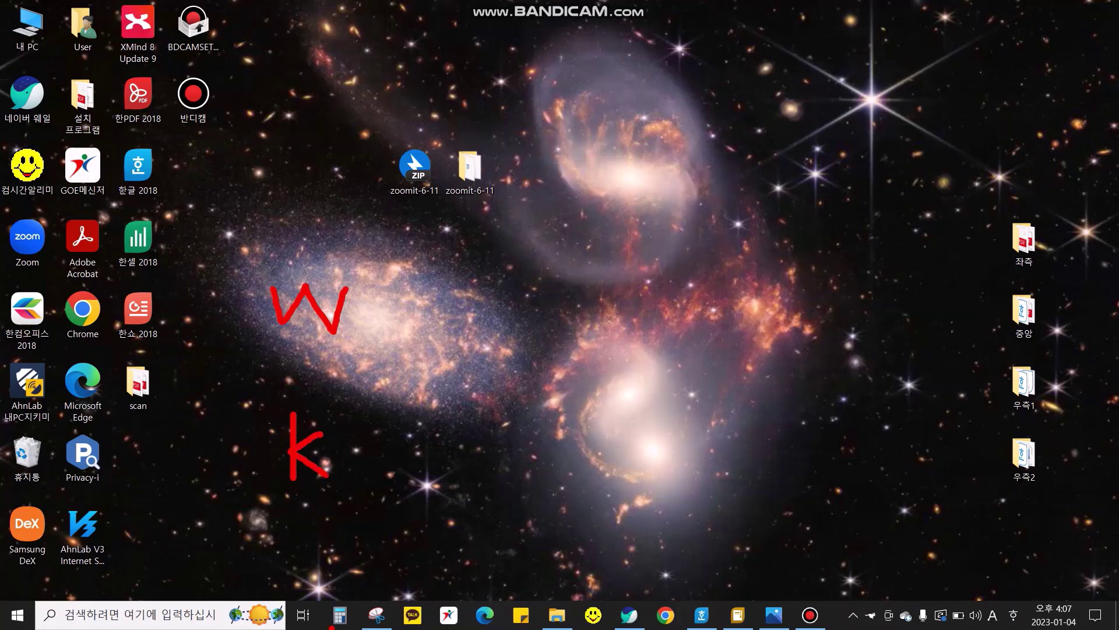
mouse_move(362, 265)
left_mouse_down()
mouse_move(363, 338)
mouse_move(396, 326)
mouse_move(397, 337)
left_mouse_up()
mouse_move(408, 275)
left_mouse_down()
mouse_move(415, 269)
mouse_move(412, 337)
mouse_move(443, 300)
mouse_move(427, 335)
mouse_move(440, 332)
left_mouse_up()
mouse_move(443, 317)
left_mouse_down()
mouse_move(460, 306)
mouse_move(472, 330)
left_mouse_up()
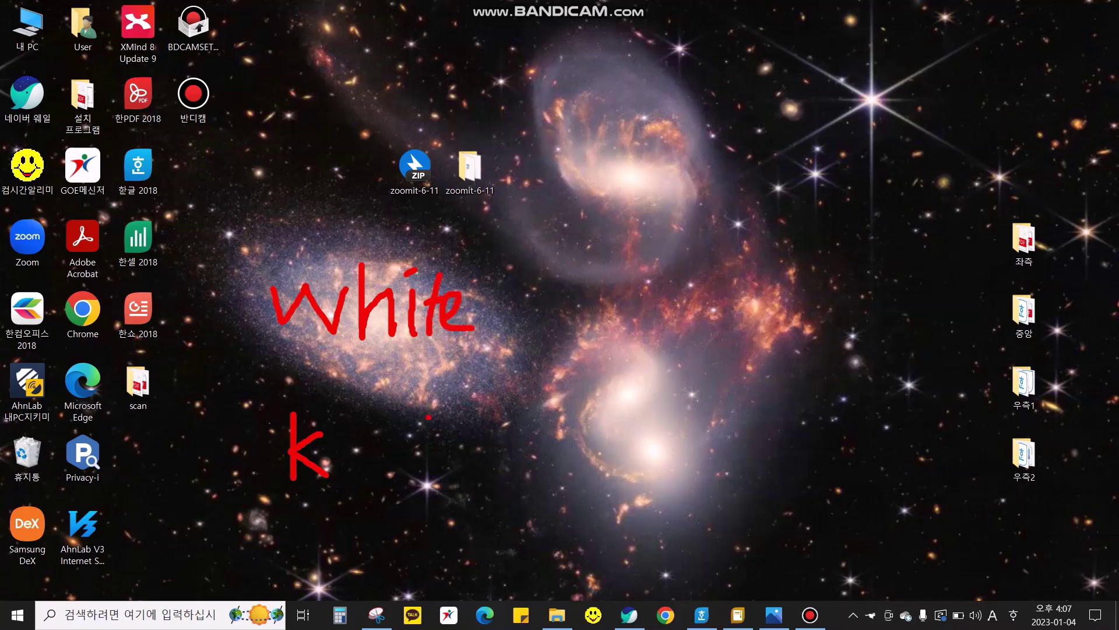
- Complete the handwritten word "black" in front of the "k", frame the "W" and "k" with one red rectangle, and clear the drawing
left_click_drag(122, 430, 124, 479)
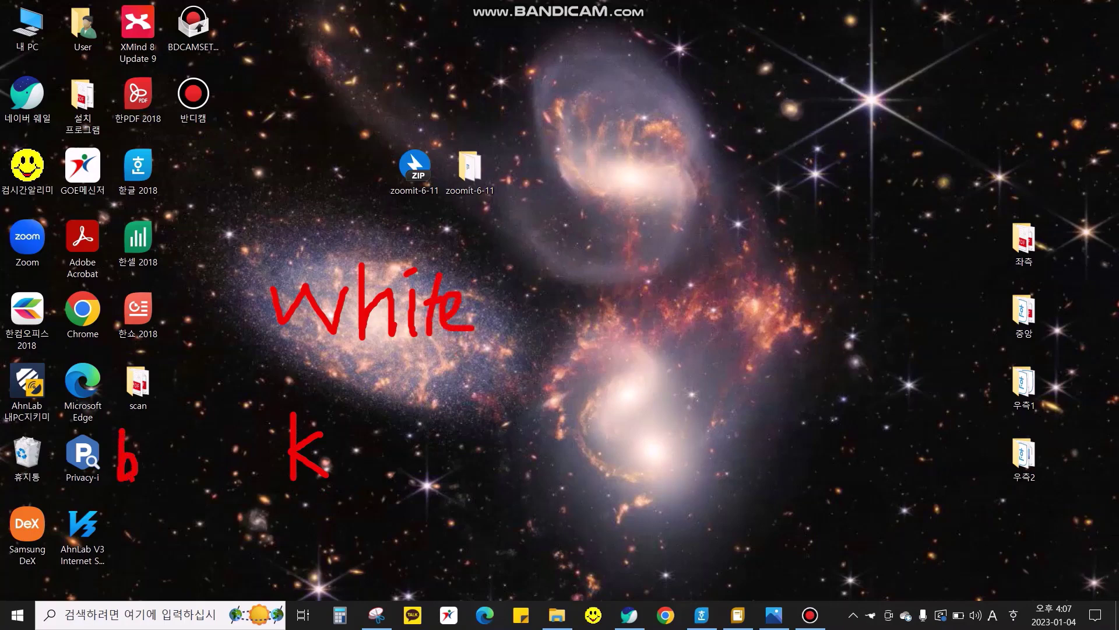
mouse_move(159, 429)
left_mouse_down()
mouse_move(159, 477)
mouse_move(216, 477)
left_mouse_up()
mouse_move(261, 447)
left_mouse_down()
mouse_move(239, 460)
mouse_move(269, 477)
left_mouse_up()
left_click_drag(252, 252, 358, 519)
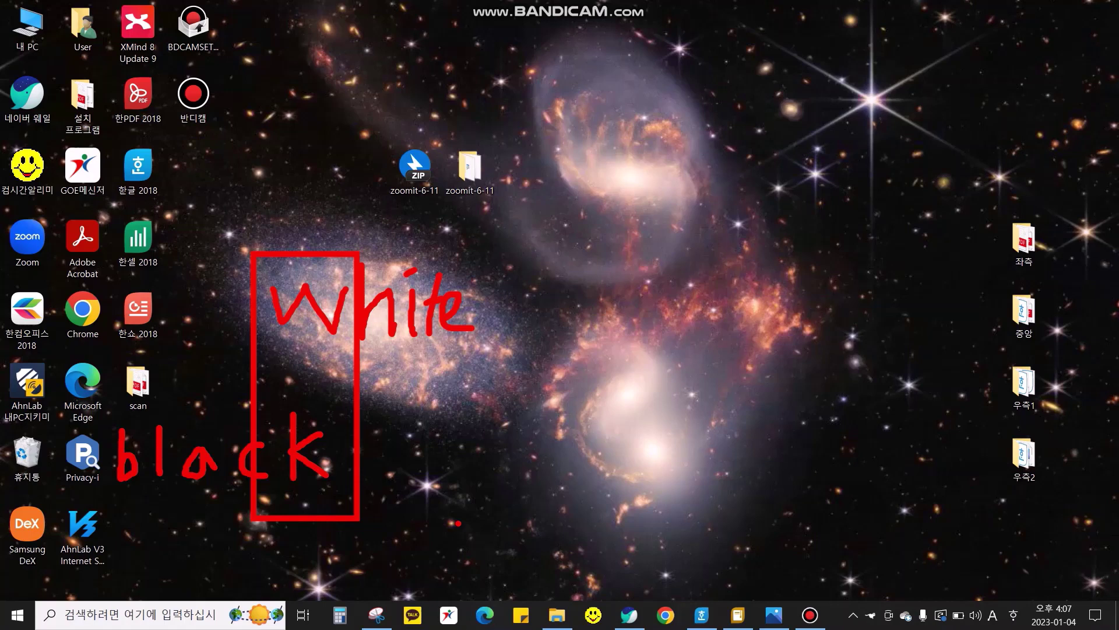
key("Escape")
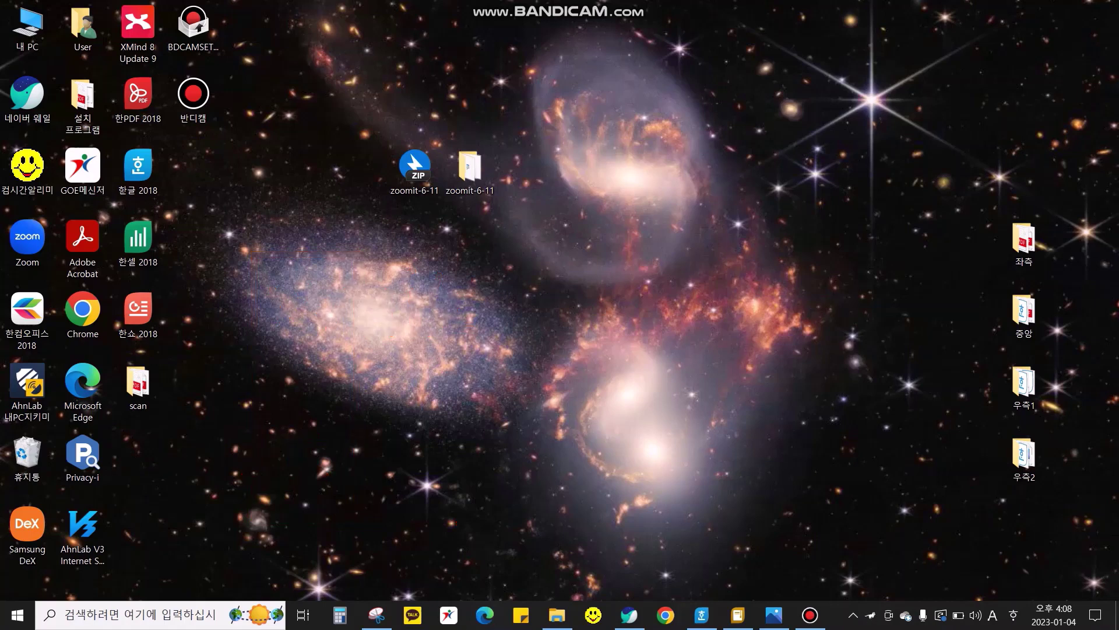
- Start drawing on a blank white sketch pad, draw a large red looping curve on it, and return to the desktop
key("ctrl+2")
key("w")
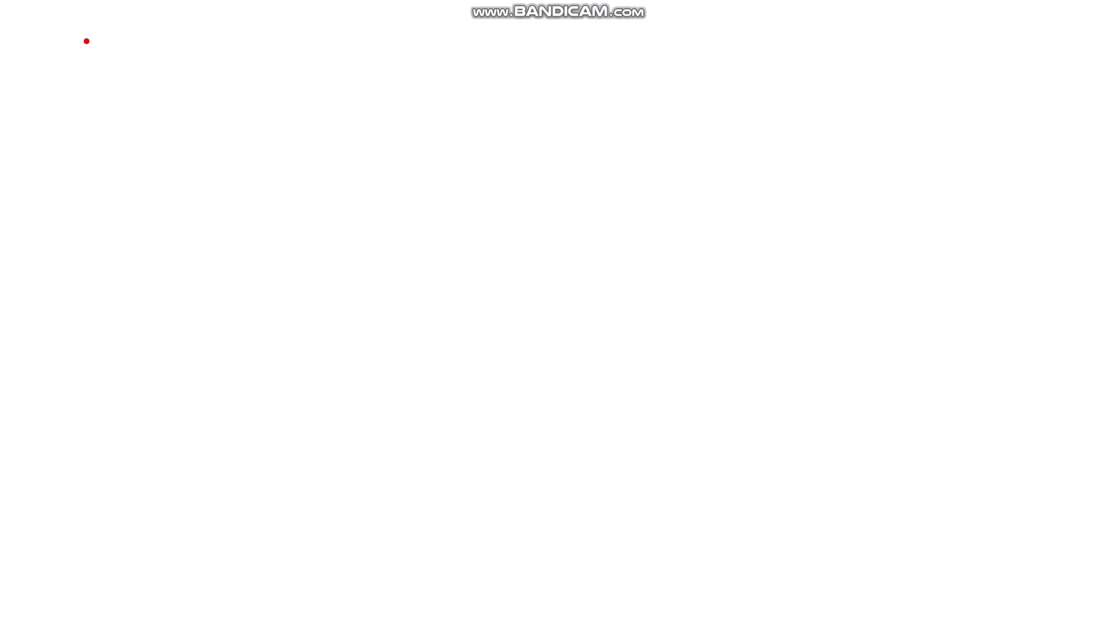
mouse_move(99, 27)
left_mouse_down()
mouse_move(152, 170)
mouse_move(396, 174)
left_mouse_up()
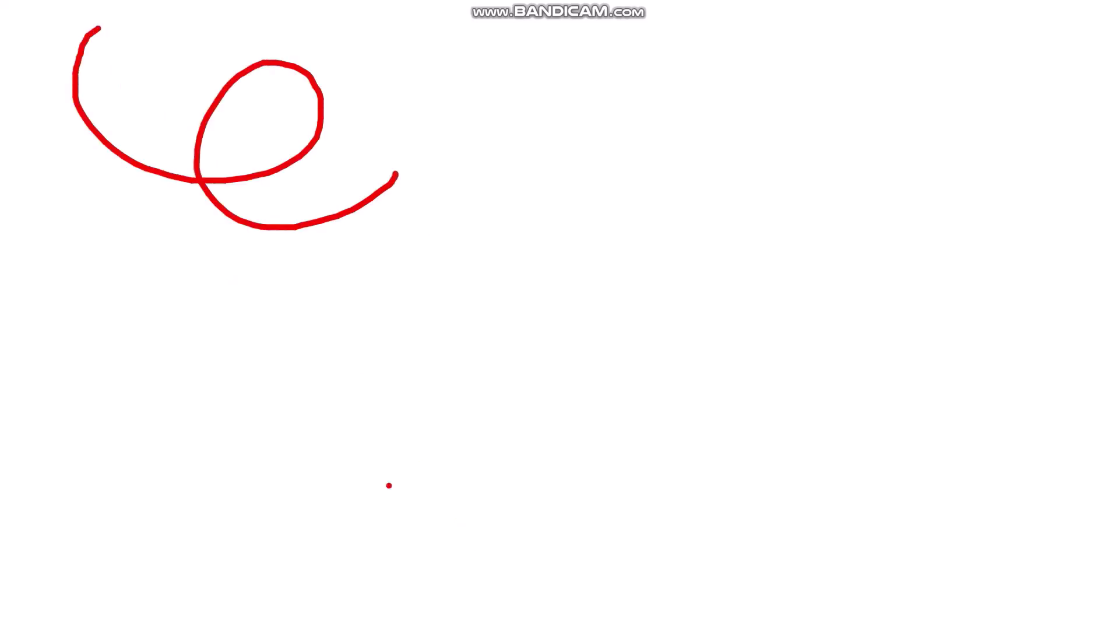
key("Escape")
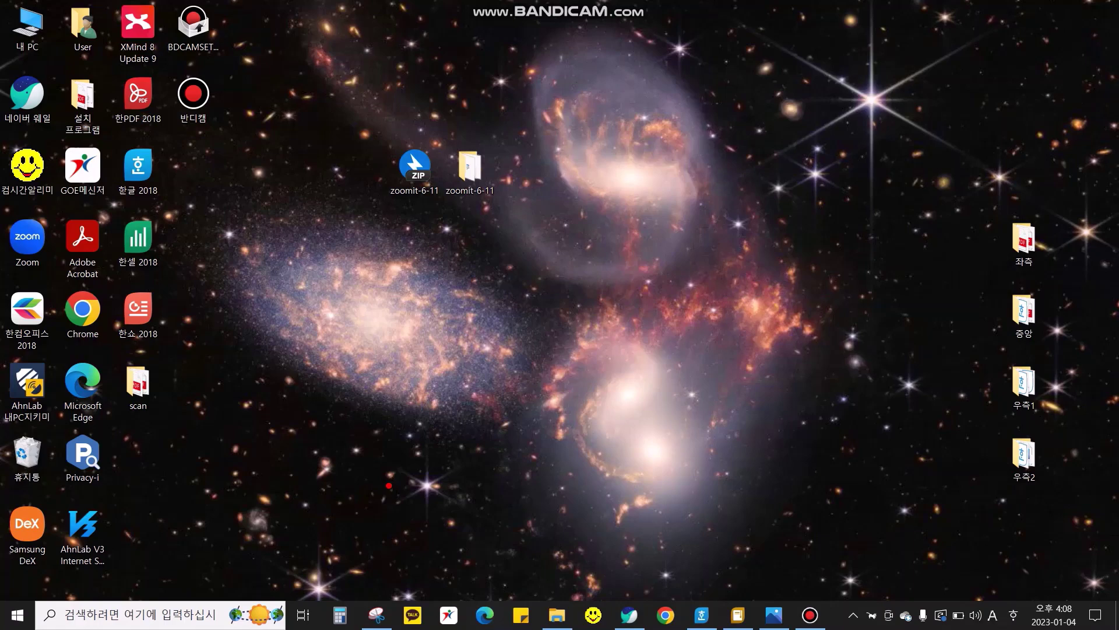
- Draw two red strokes on the desktop, switch to a blank black sketch pad, and make and erase a short red stroke there
left_click_drag(409, 386, 408, 488)
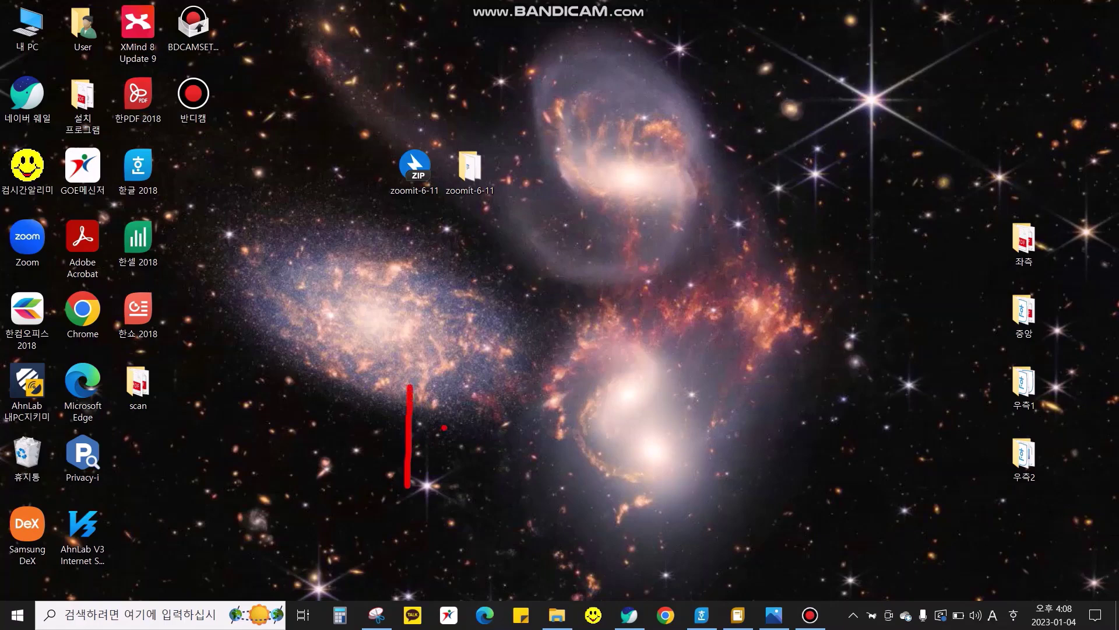
left_click_drag(444, 425, 443, 464)
key("k")
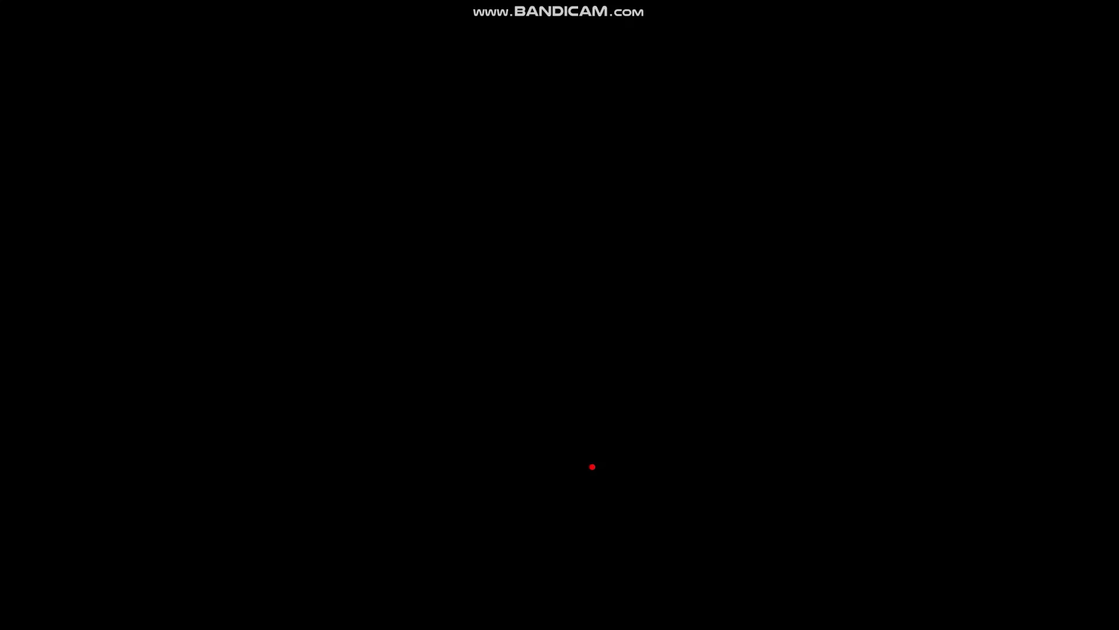
mouse_move(52, 15)
left_mouse_down()
mouse_move(71, 58)
mouse_move(106, 65)
left_mouse_up()
key("e")
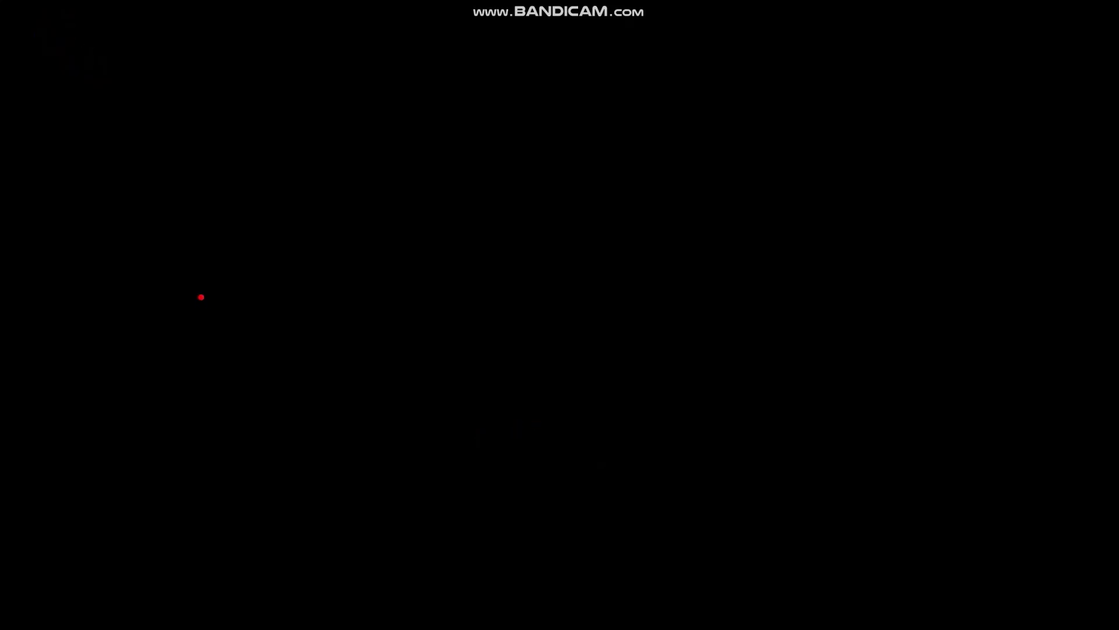